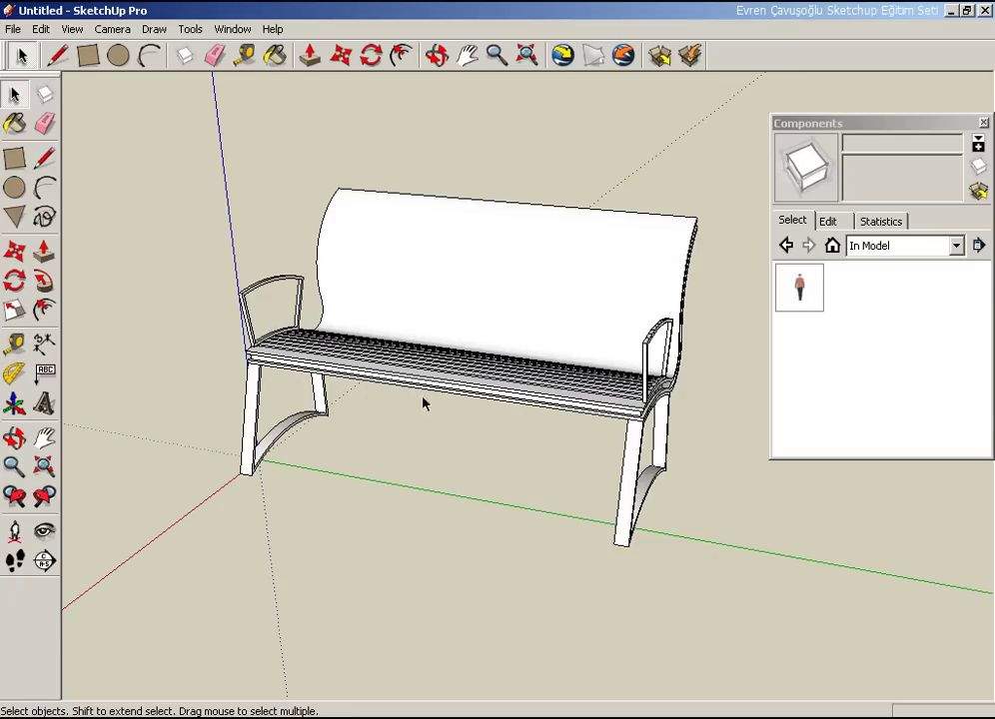
Make the bench's left leg assembly its own component.
middle_drag(421, 402, 431, 436)
scroll(251, 483, up, 5)
mouse_move(251, 482)
middle_down()
mouse_move(559, 515)
mouse_move(438, 512)
middle_up()
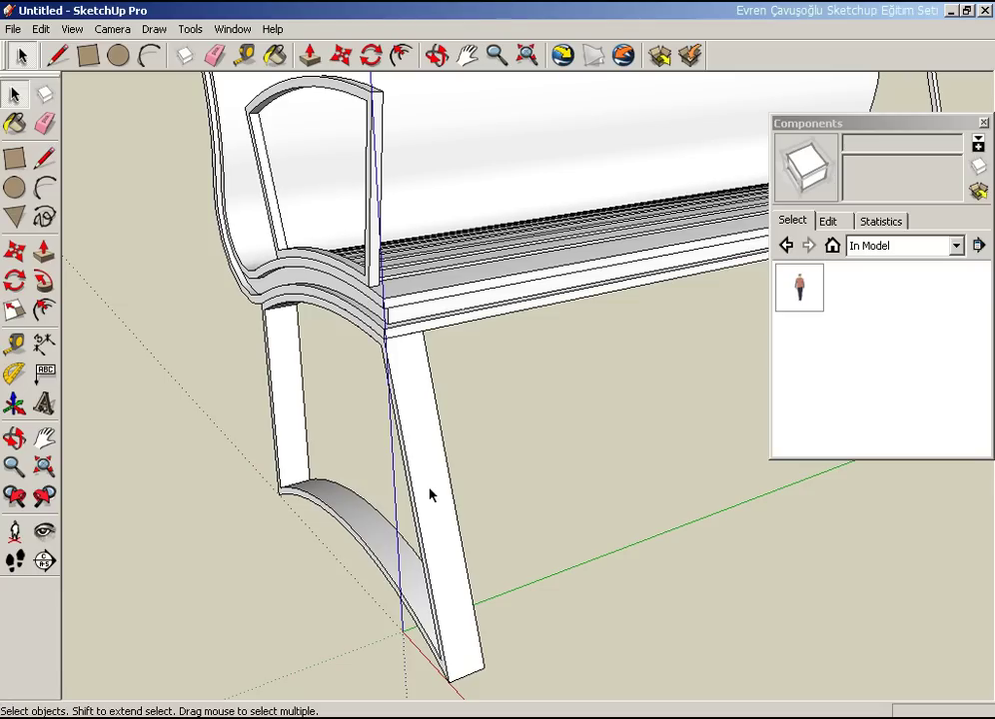
triple_click(427, 444)
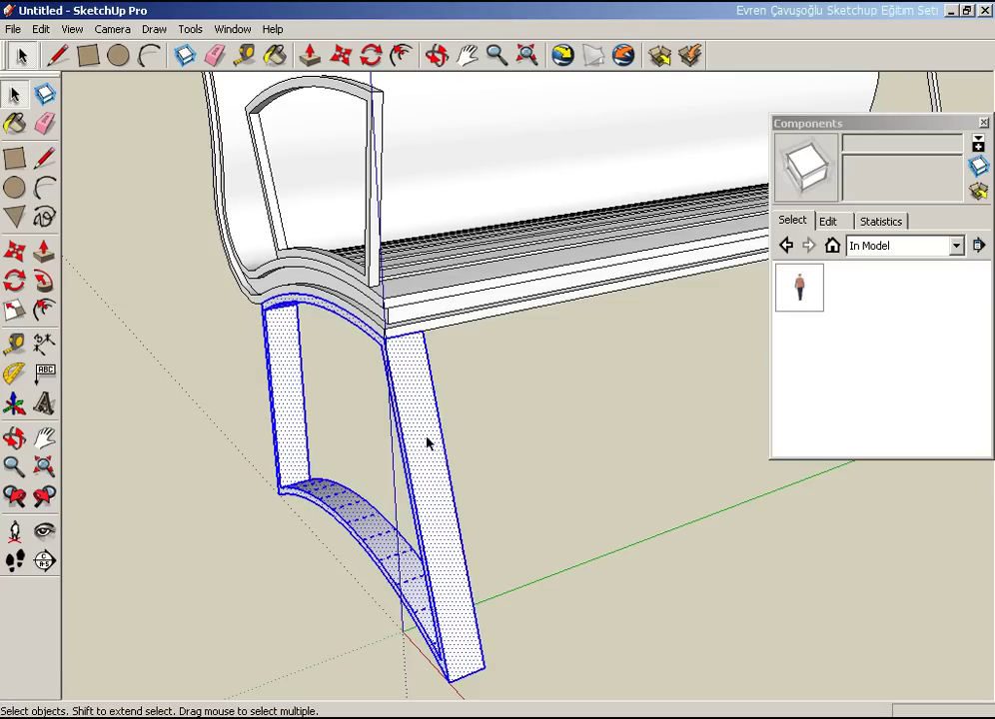
right_click(427, 443)
click(504, 552)
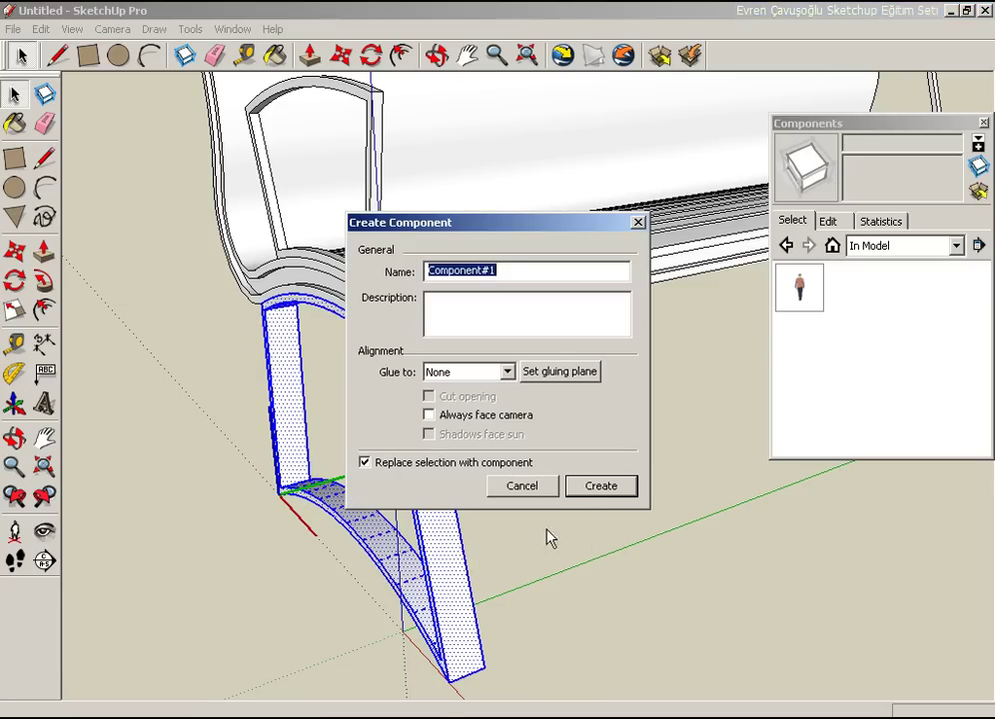
click(600, 486)
Make the left armrest its own component.
scroll(410, 311, up, 3)
scroll(410, 311, up, 3)
scroll(410, 311, up, 2)
triple_click(410, 316)
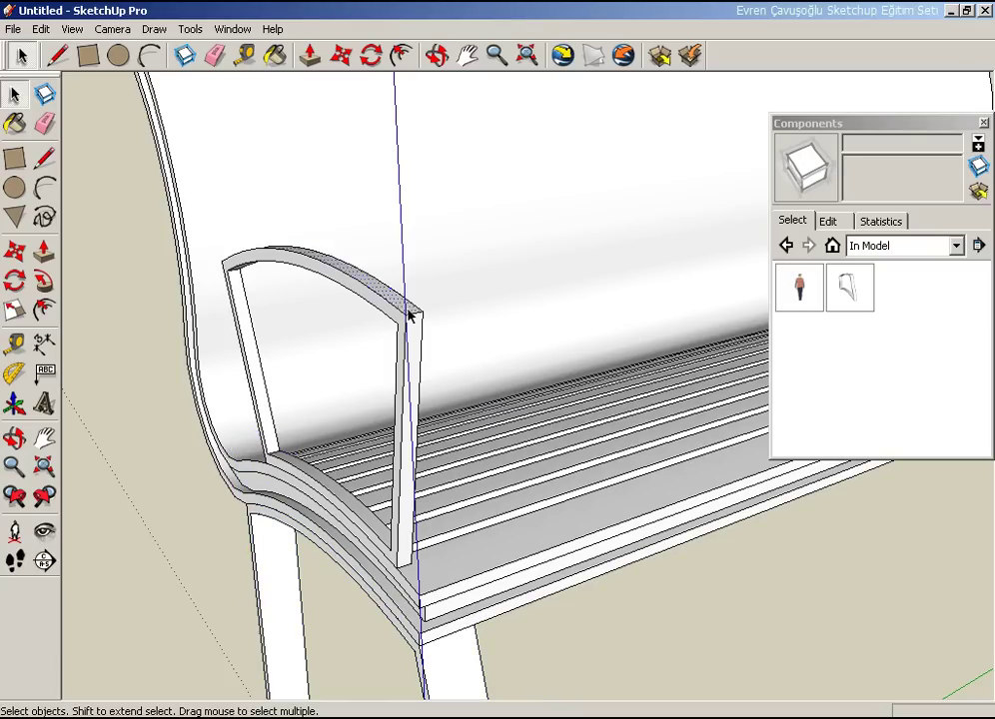
right_click(410, 315)
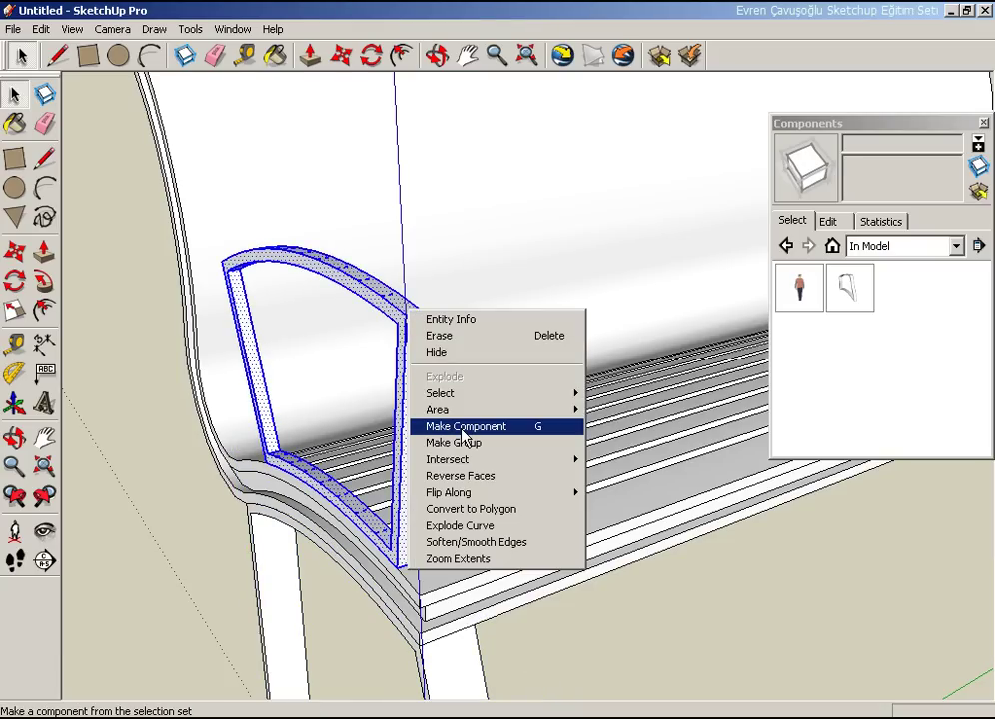
click(463, 430)
click(600, 485)
Make the right leg assembly its own component.
scroll(586, 496, down, 3)
scroll(470, 432, down, 3)
mouse_move(470, 433)
middle_down()
mouse_move(267, 454)
mouse_move(429, 446)
middle_up()
scroll(429, 446, up, 3)
mouse_move(506, 510)
middle_down()
mouse_move(317, 475)
mouse_move(507, 461)
mouse_move(499, 548)
mouse_move(518, 439)
middle_up()
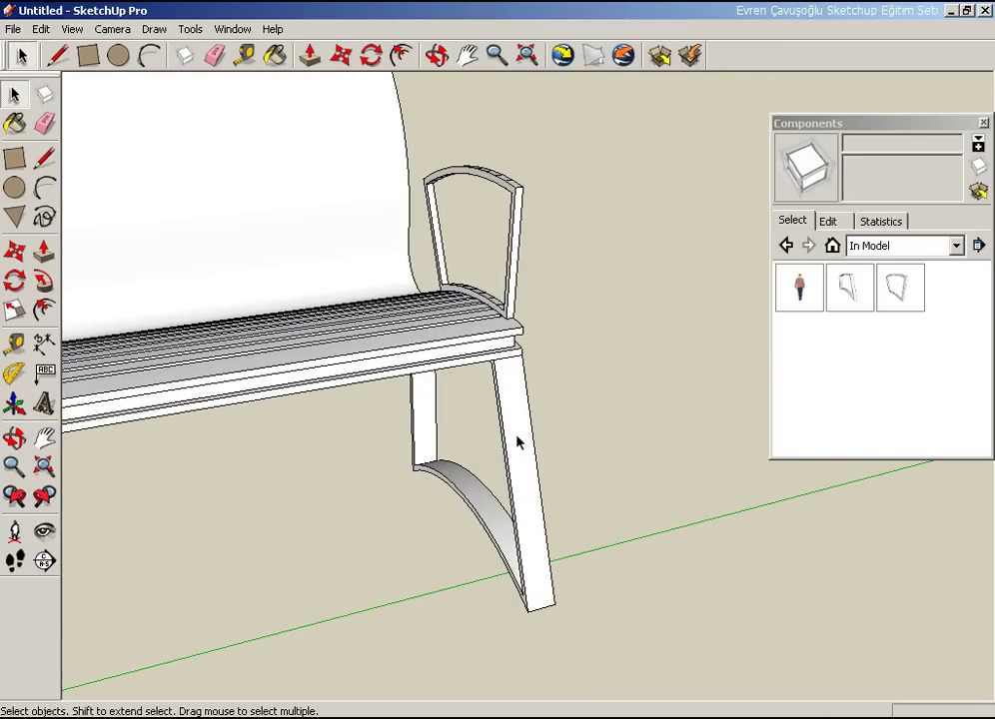
click(517, 442)
right_click(517, 443)
click(561, 552)
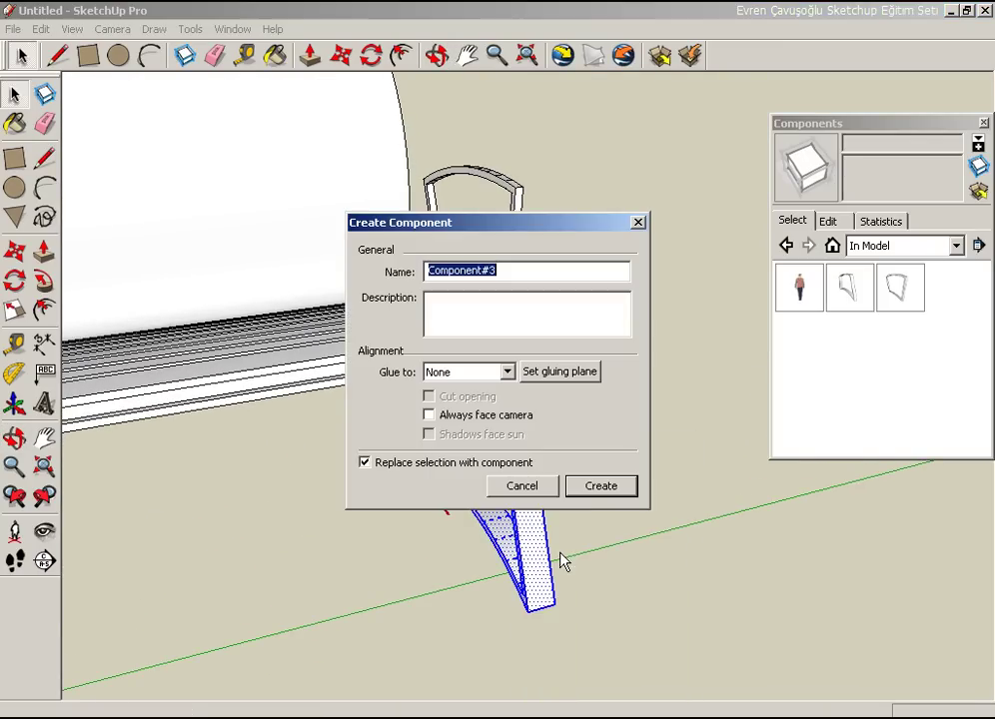
click(600, 486)
Make the right armrest its own component, then clear the selection.
scroll(506, 377, up, 2)
scroll(507, 377, up, 2)
click(506, 374)
right_click(506, 369)
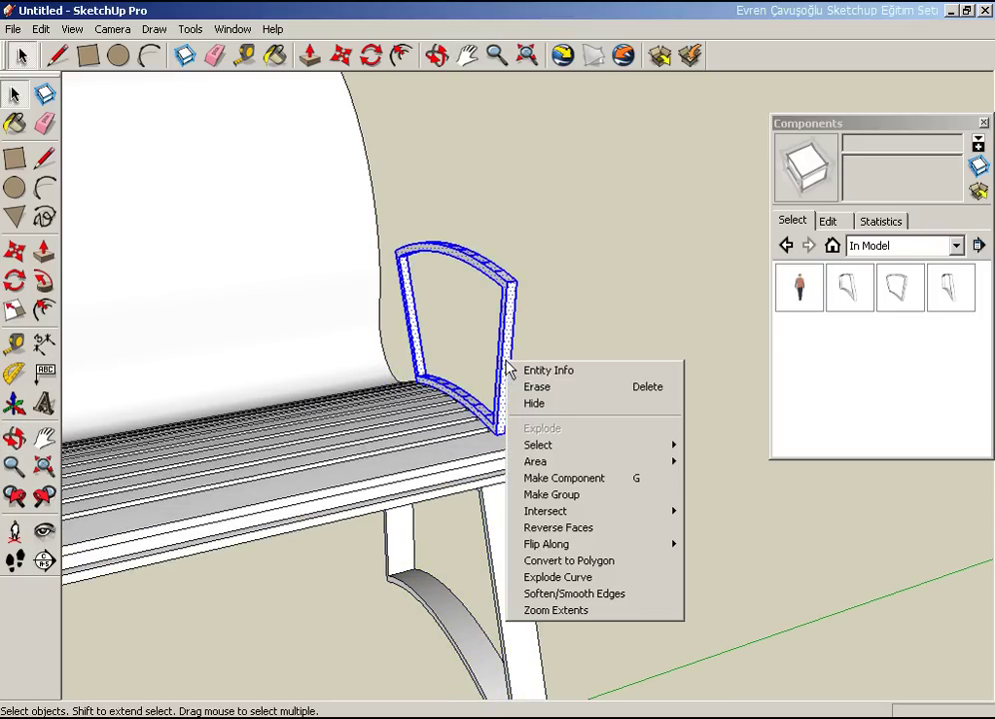
click(575, 483)
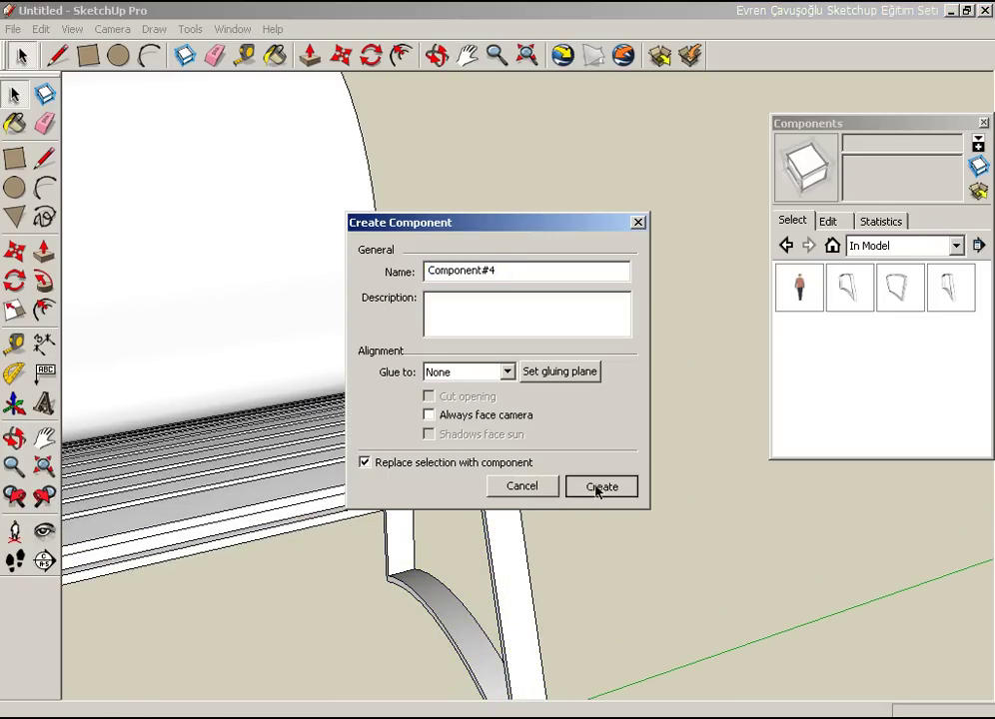
click(596, 487)
scroll(523, 414, down, 3)
scroll(524, 419, down, 2)
click(400, 566)
scroll(399, 566, down, 2)
mouse_move(401, 502)
middle_down()
mouse_move(351, 404)
mouse_move(345, 295)
mouse_move(157, 517)
middle_up()
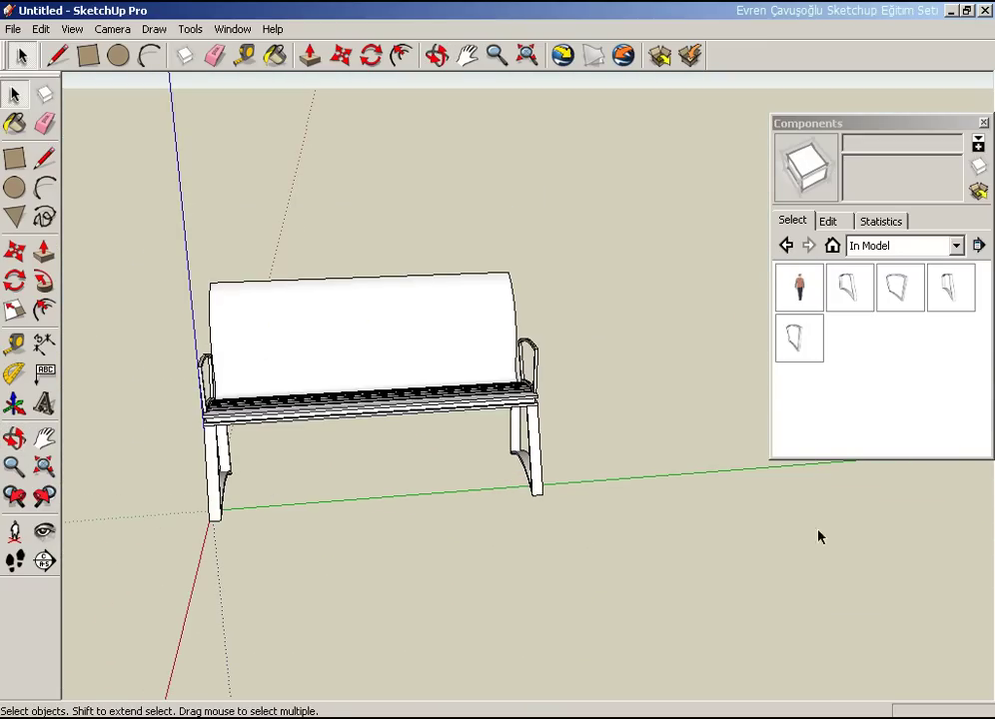
Window-select the entire bench and create it as one component.
mouse_move(400, 366)
middle_down()
mouse_move(265, 464)
mouse_move(202, 362)
middle_up()
drag(163, 209, 633, 577)
middle_drag(633, 577, 372, 351)
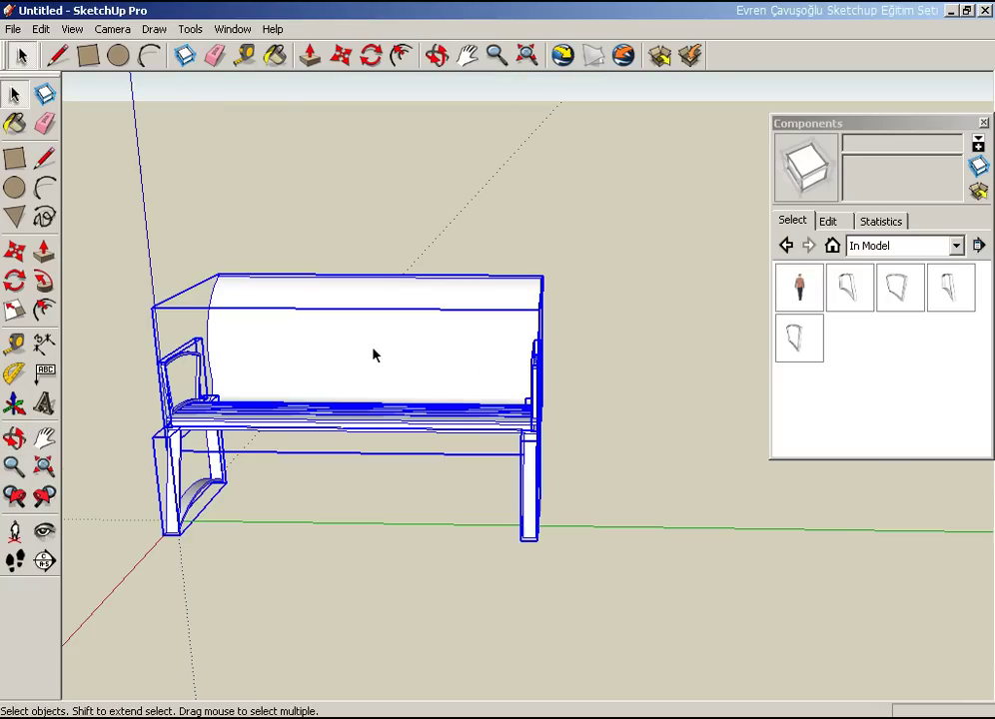
right_click(364, 348)
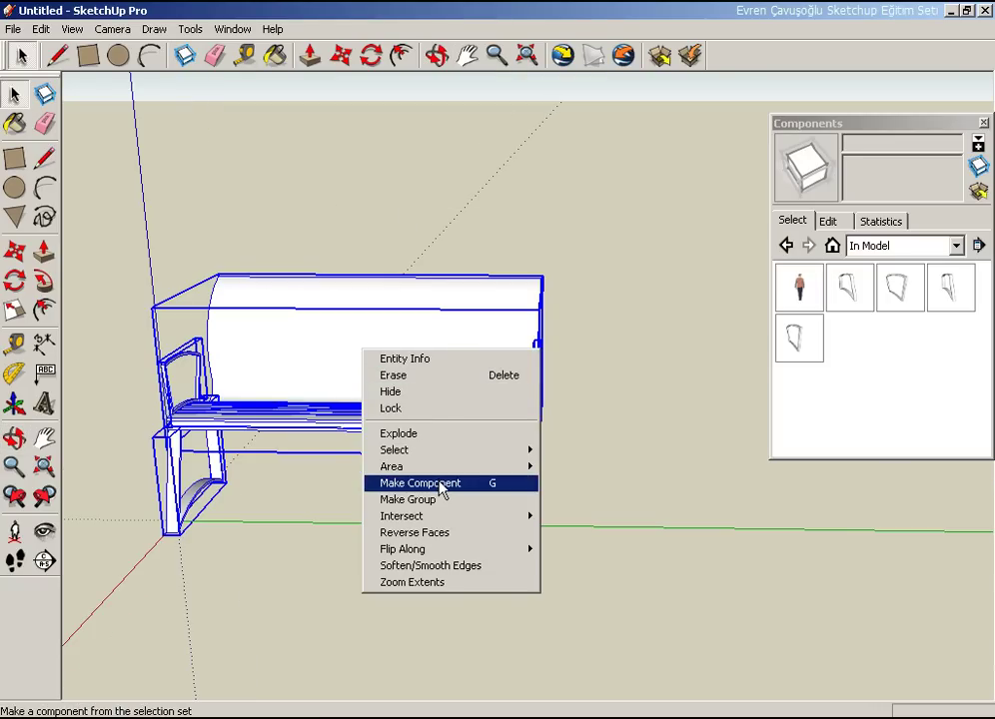
click(441, 486)
click(594, 486)
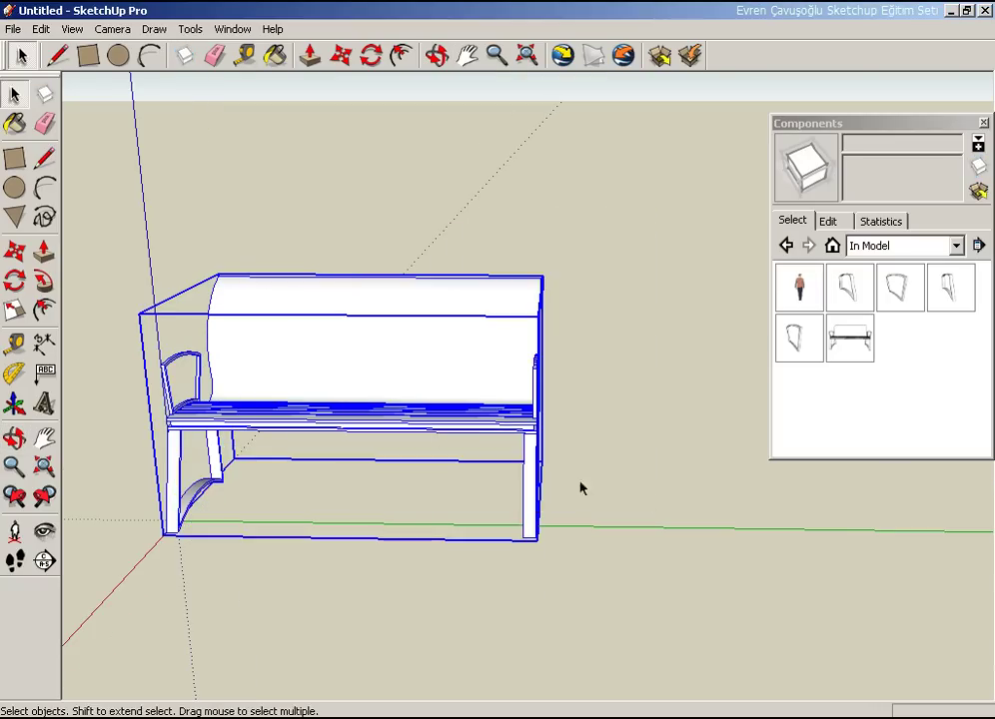
Move a copy of the bench to the right along the green axis.
scroll(409, 412, down, 2)
mouse_move(408, 412)
middle_down()
mouse_move(436, 506)
mouse_move(352, 495)
middle_up()
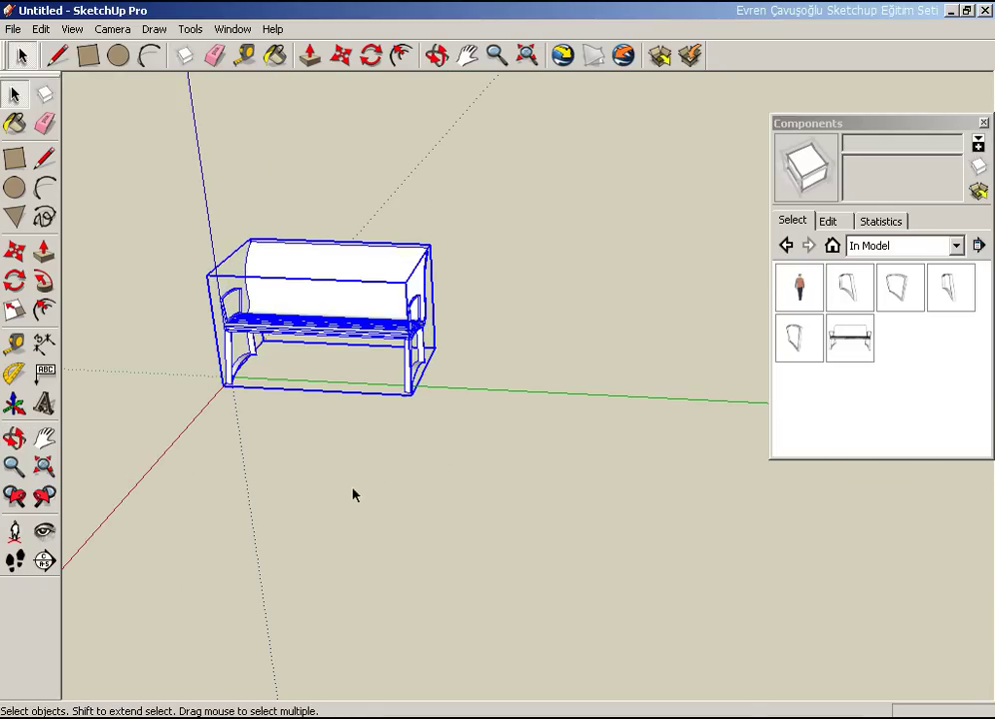
click(27, 257)
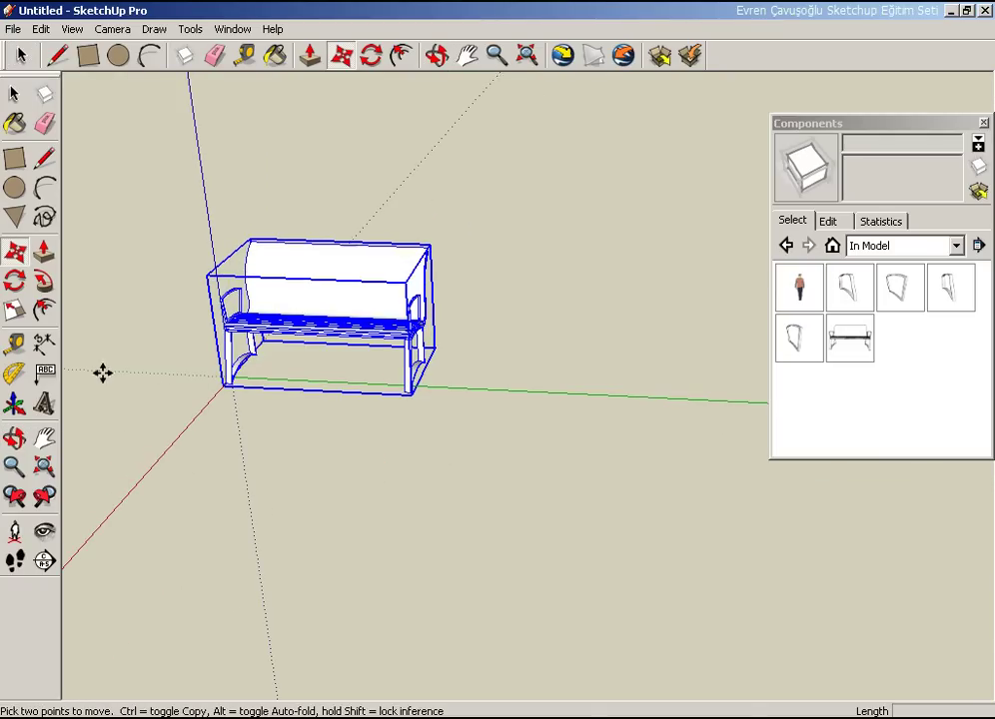
ctrl+click(242, 437)
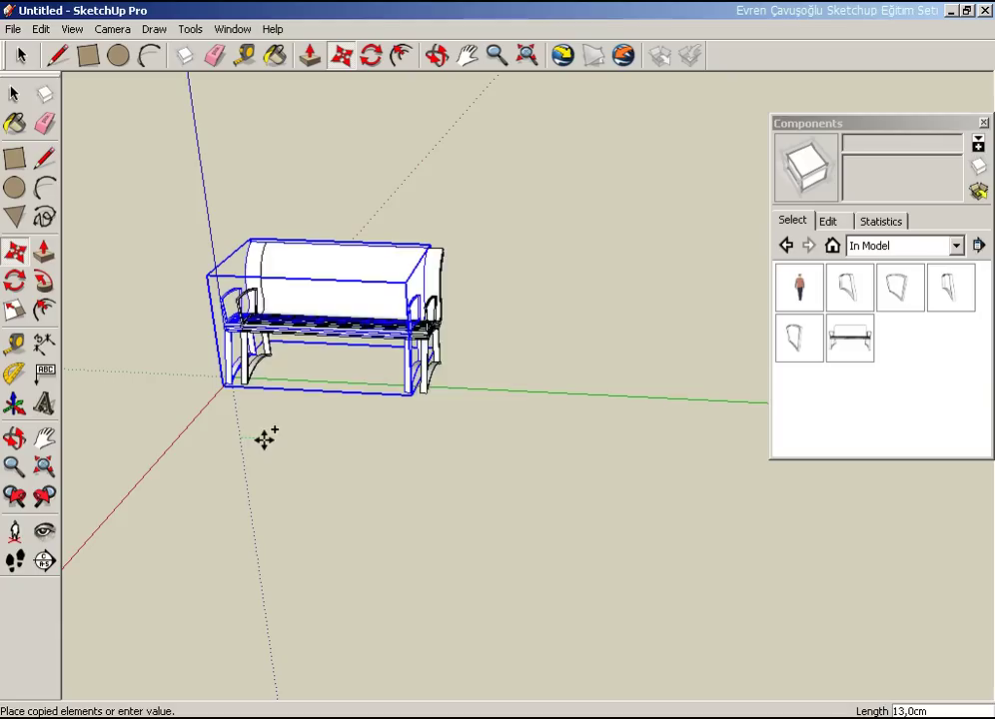
mouse_move(546, 462)
middle_down()
mouse_move(466, 476)
mouse_move(435, 450)
mouse_move(477, 410)
mouse_move(422, 461)
mouse_move(465, 450)
middle_up()
click(436, 450)
key(space)
Make the copied bench unique so it becomes Component#6.
key(o)
key(space)
scroll(479, 467, up, 3)
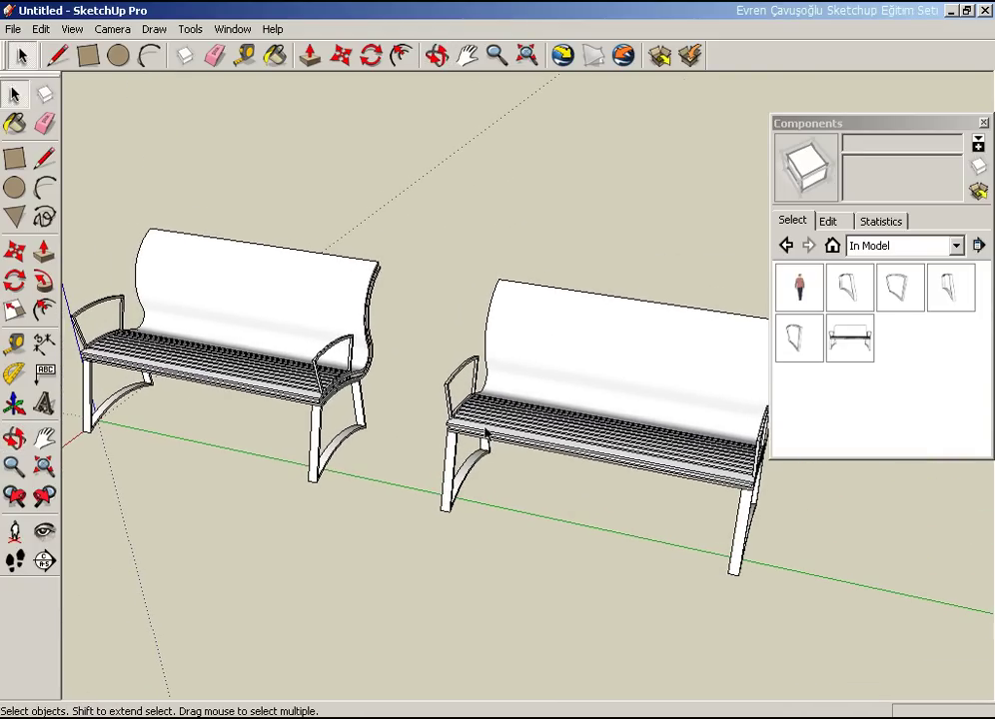
mouse_move(481, 406)
middle_down()
mouse_move(506, 461)
mouse_move(437, 407)
mouse_move(461, 405)
mouse_move(446, 388)
middle_up()
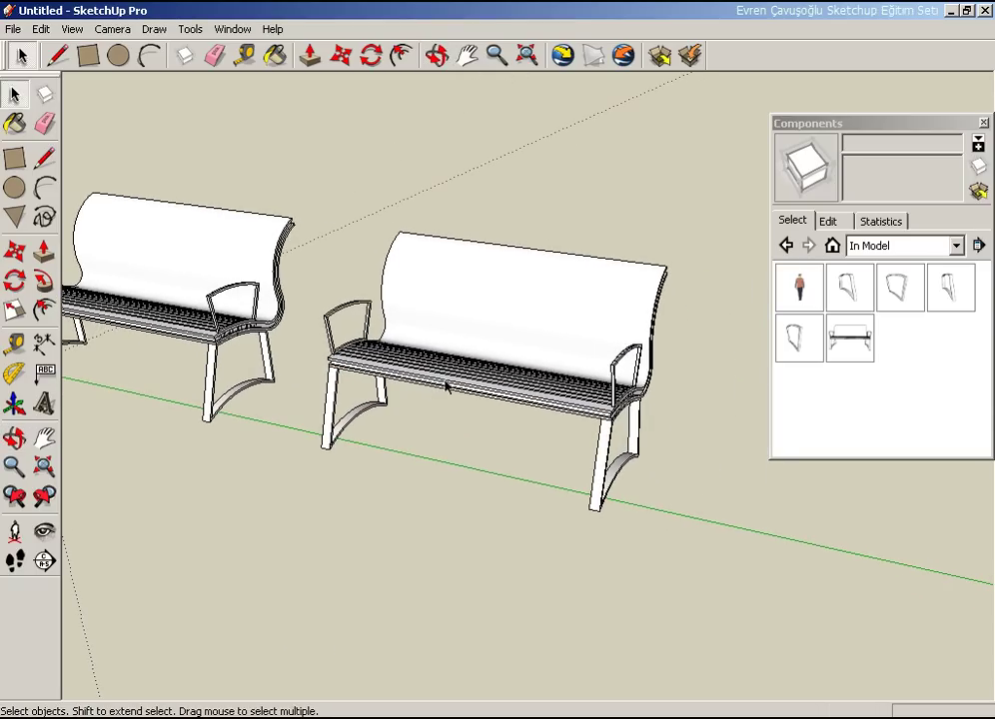
right_click(459, 332)
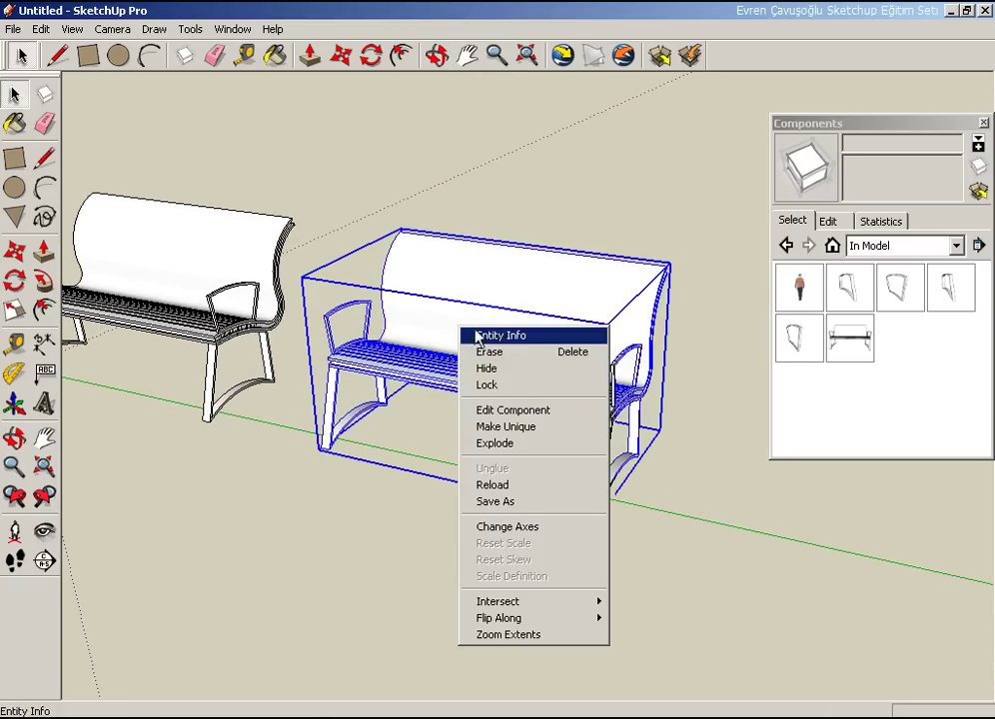
click(514, 428)
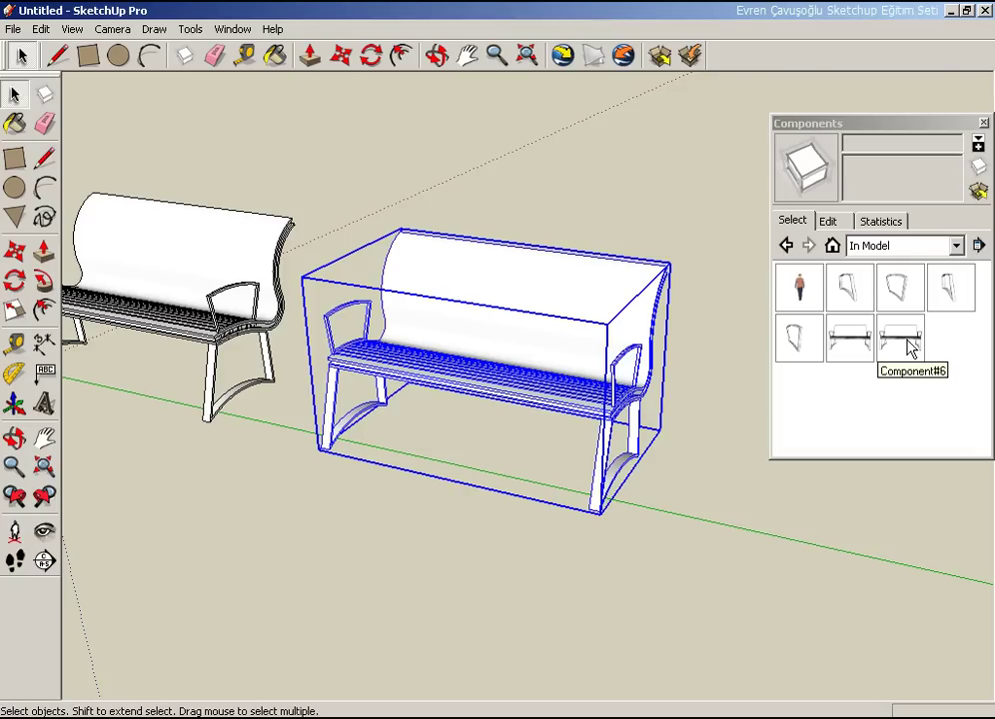
scroll(299, 390, down, 3)
mouse_move(366, 444)
middle_down()
mouse_move(556, 477)
mouse_move(508, 485)
mouse_move(492, 502)
middle_up()
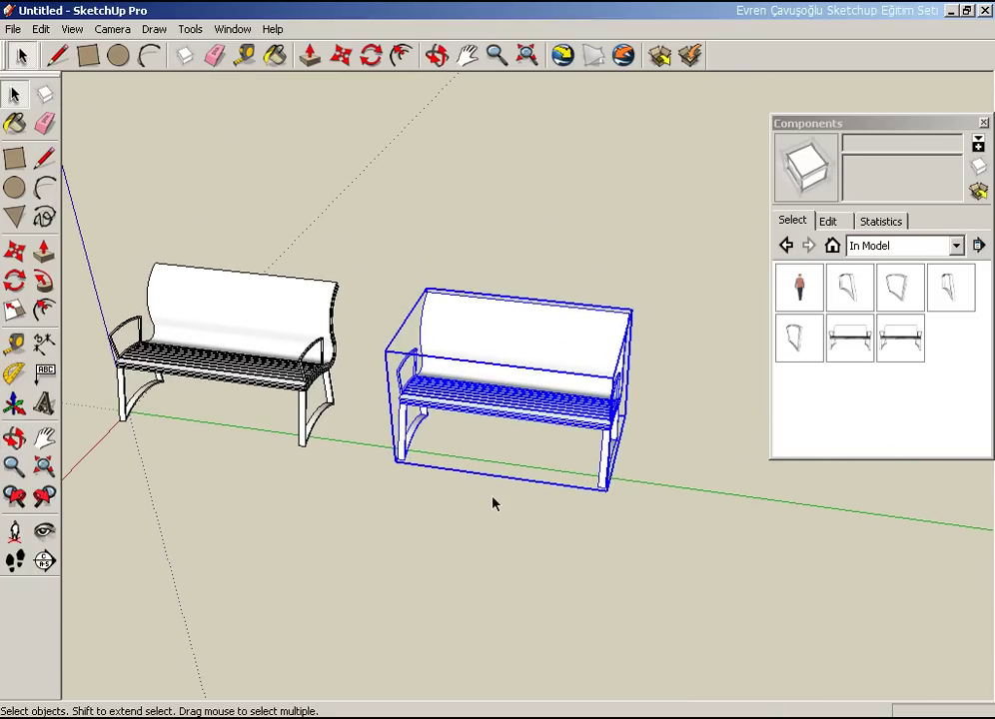
click(497, 501)
scroll(498, 501, up, 5)
middle_drag(524, 436, 553, 483)
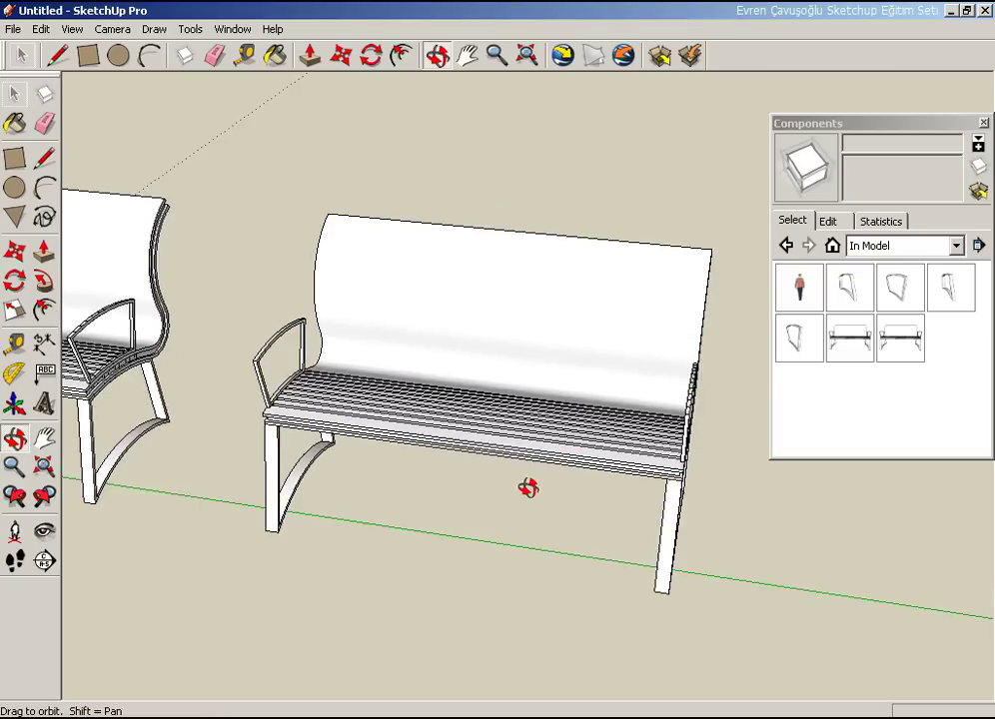
Open the copied bench for editing and select its right leg.
double_click(687, 542)
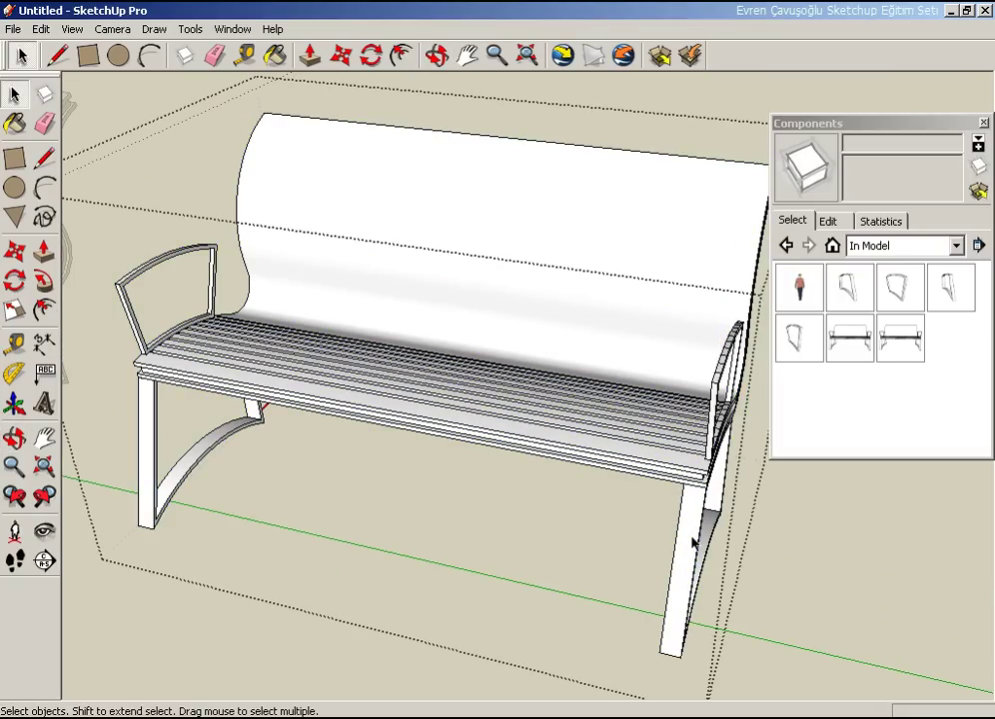
scroll(595, 443, down, 3)
scroll(599, 452, down, 2)
mouse_move(599, 452)
middle_down()
mouse_move(625, 517)
mouse_move(803, 500)
mouse_move(661, 460)
middle_up()
scroll(507, 442, down, 3)
mouse_move(506, 441)
middle_down()
mouse_move(624, 441)
mouse_move(562, 461)
middle_up()
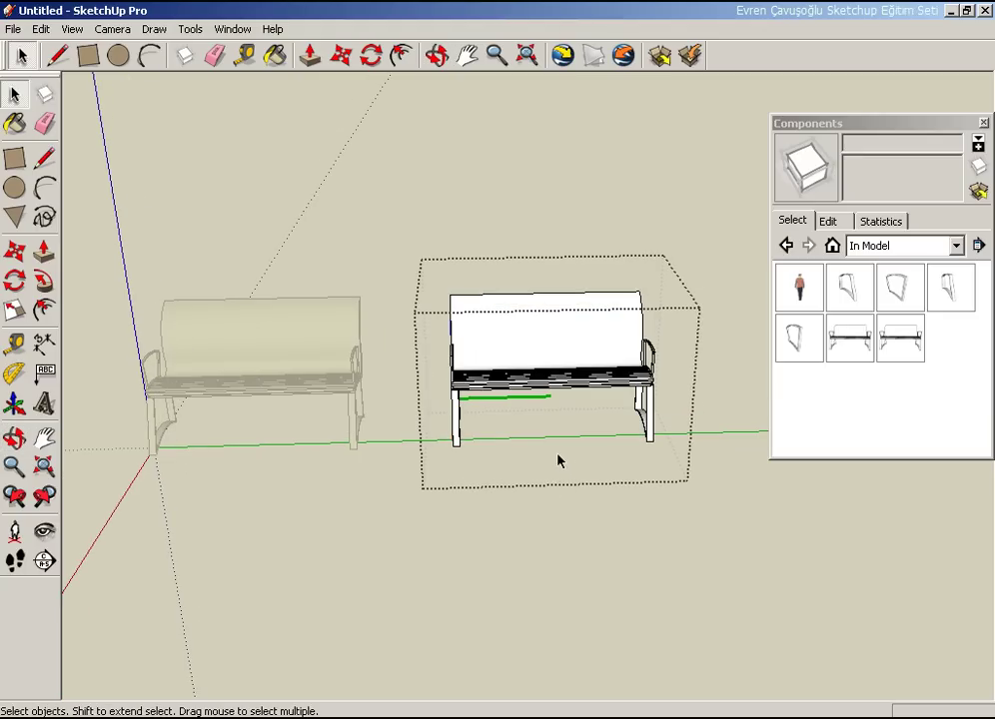
scroll(649, 411, up, 2)
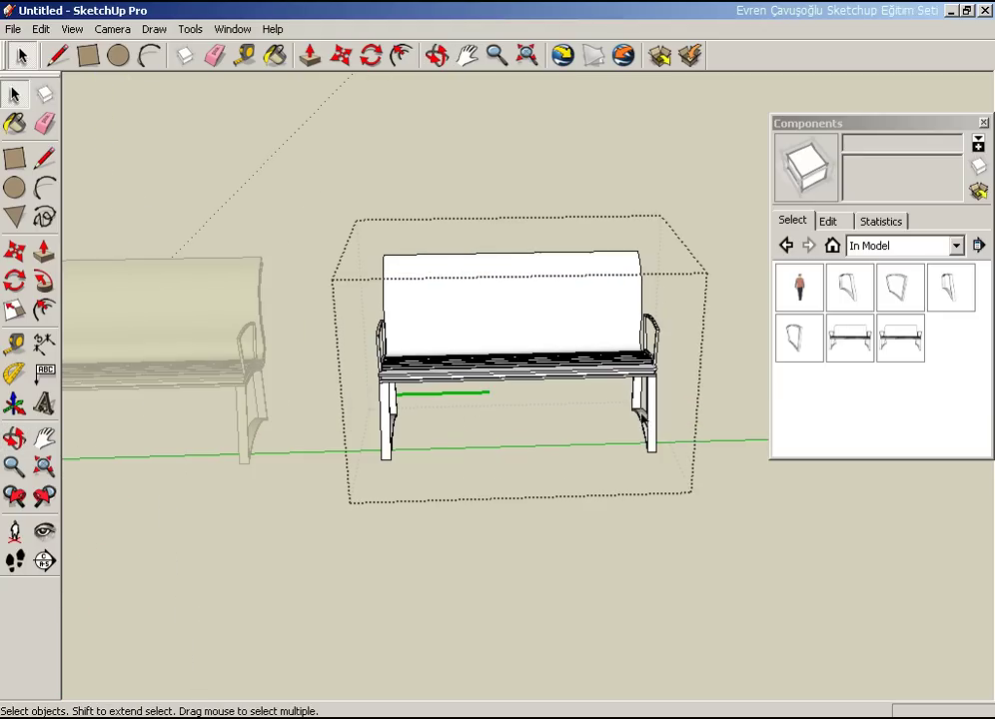
mouse_move(647, 446)
middle_down()
mouse_move(690, 459)
mouse_move(659, 442)
middle_up()
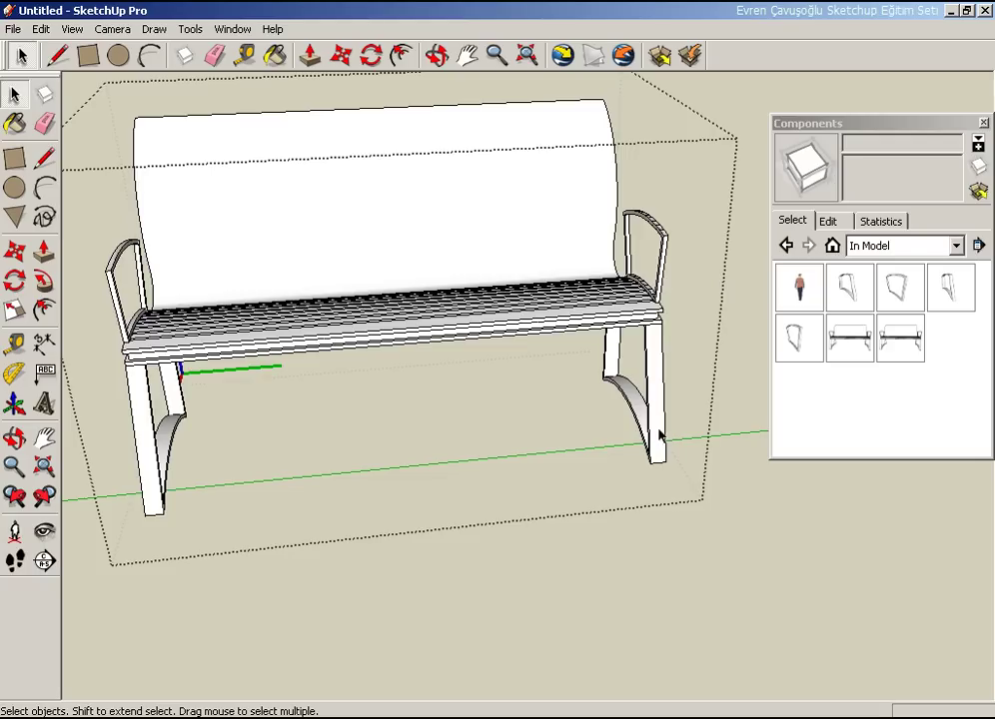
double_click(659, 442)
click(659, 442)
Push/pull the right leg's face, leaving its shape unchanged.
click(44, 254)
scroll(639, 492, up, 2)
mouse_move(639, 492)
middle_down()
mouse_move(641, 443)
mouse_move(471, 440)
mouse_move(442, 429)
middle_up()
scroll(666, 467, up, 2)
scroll(666, 461, down, 2)
scroll(621, 459, down, 2)
scroll(499, 445, down, 3)
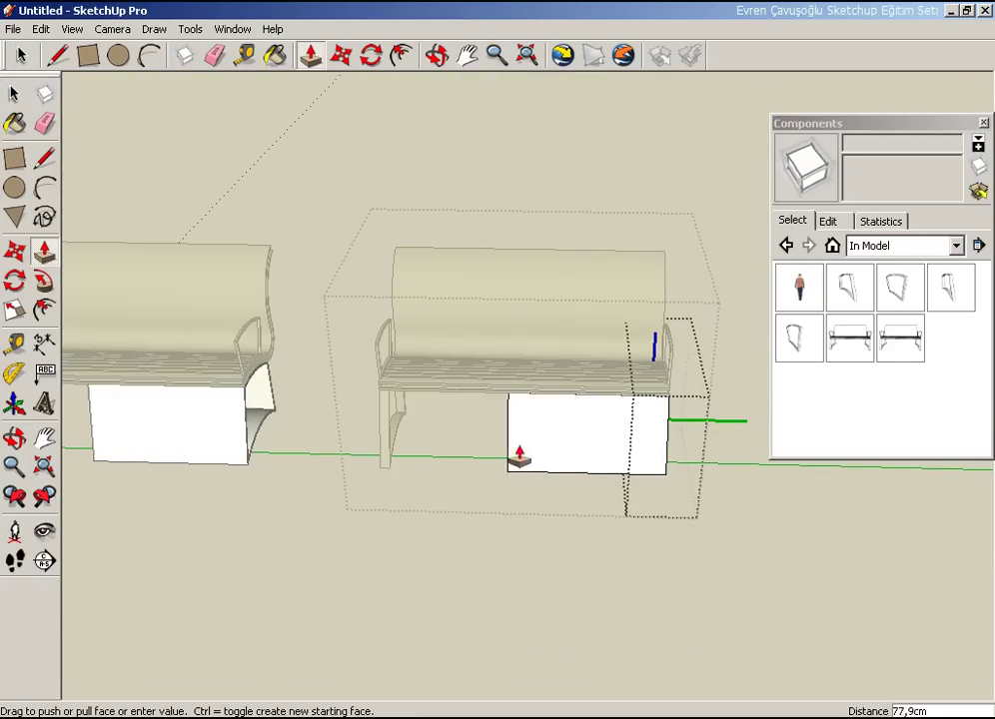
scroll(572, 457, down, 2)
scroll(573, 460, up, 2)
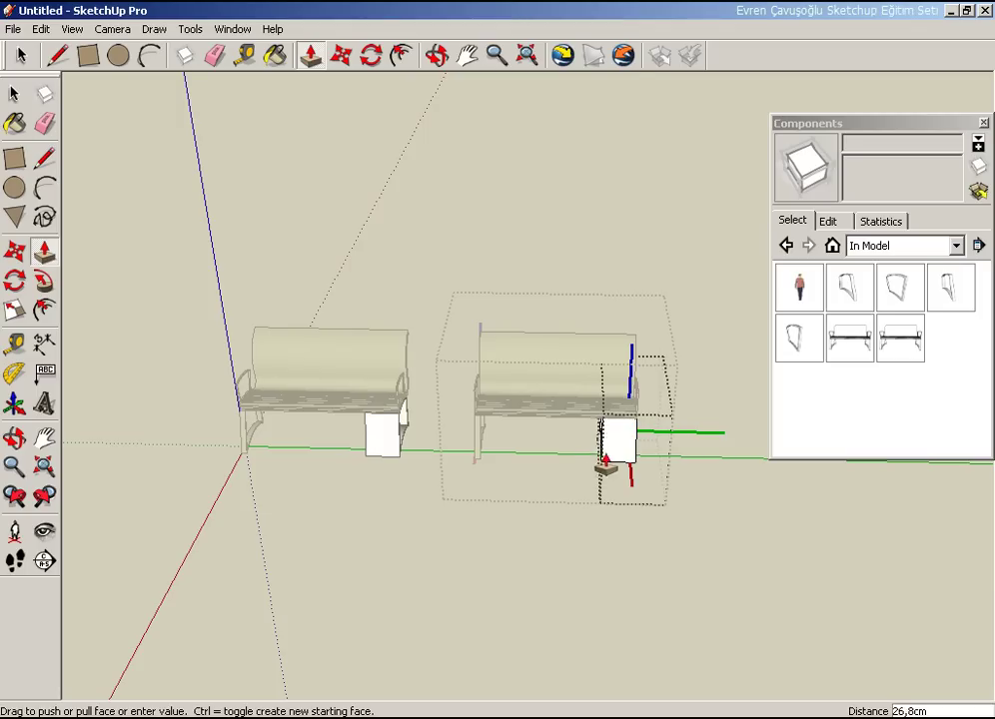
click(611, 464)
Undo back to a single bench, removing both whole-bench components.
key(space)
click(587, 524)
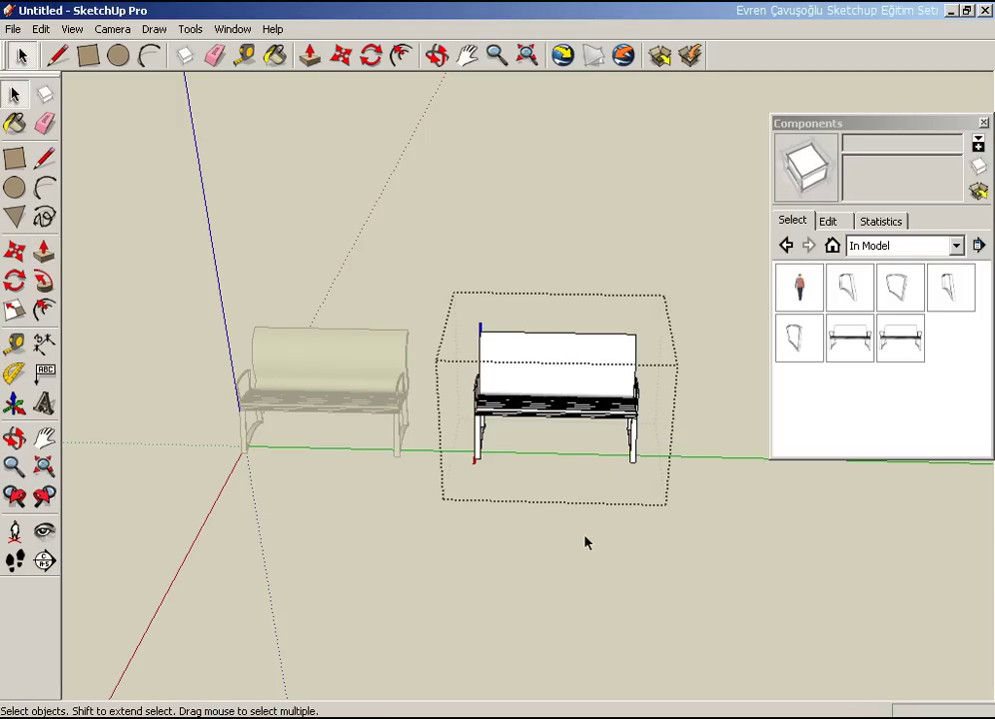
middle_drag(568, 548, 455, 470)
key(ctrl+z)
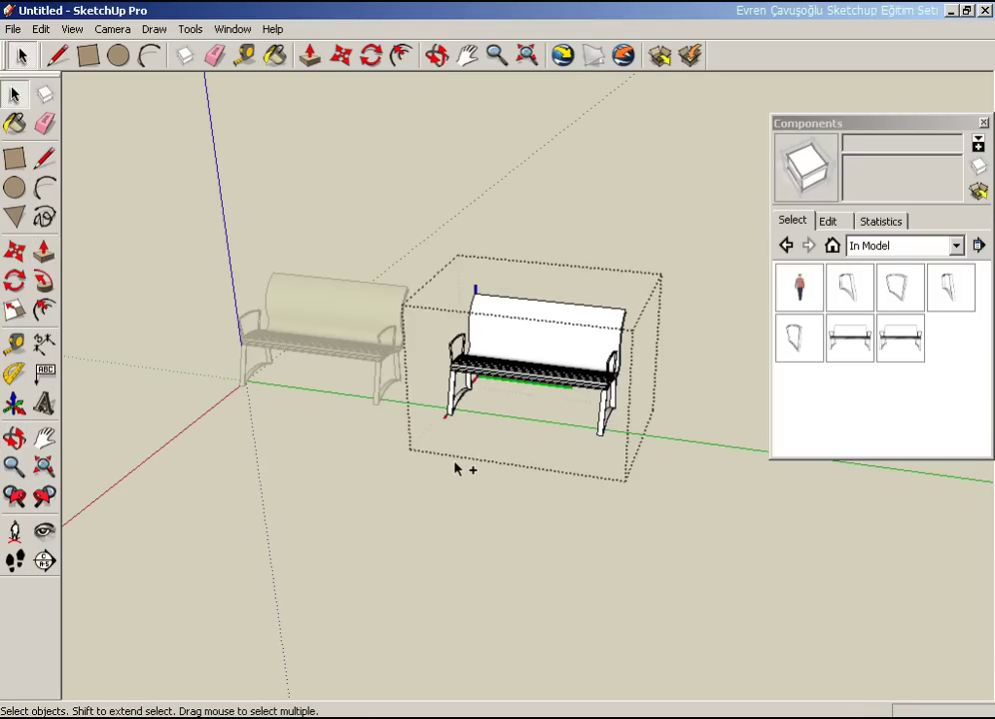
key(ctrl+z)
key(ctrl+z)
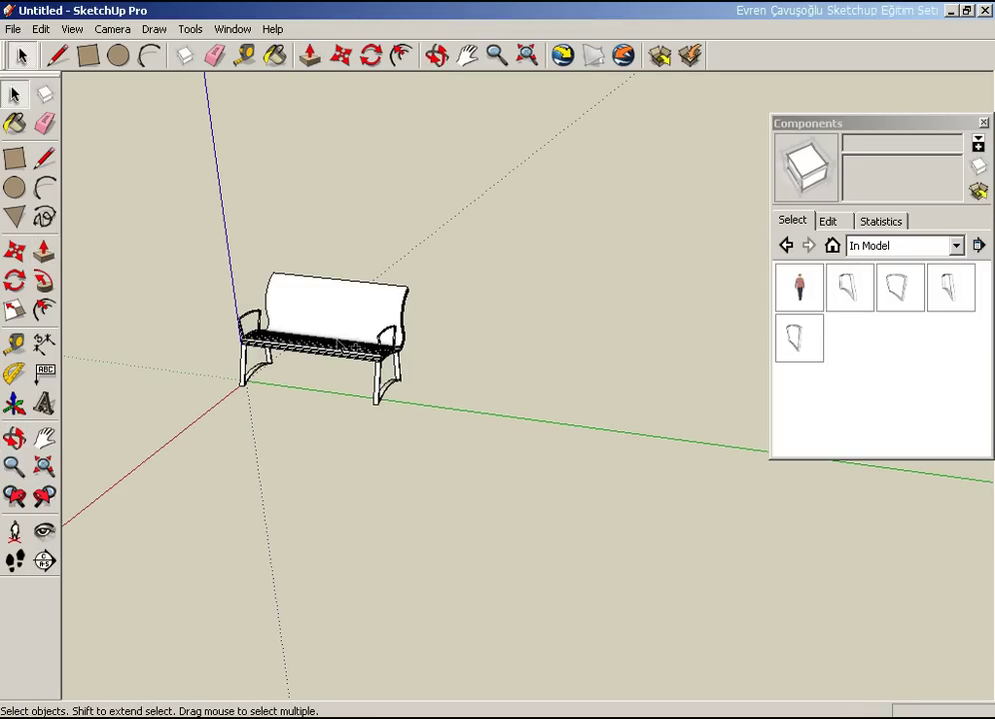
Make the left leg assembly and left armrest each a group.
scroll(354, 359, up, 2)
scroll(355, 374, up, 2)
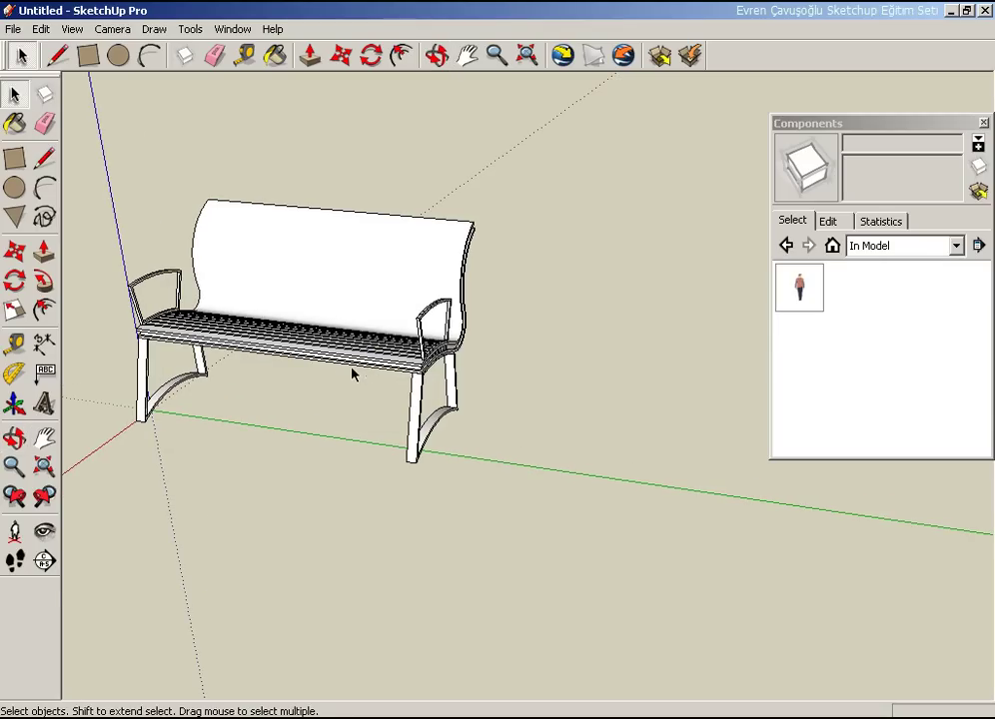
shift+middle_drag(352, 373, 467, 405)
scroll(299, 394, up, 2)
scroll(285, 392, up, 2)
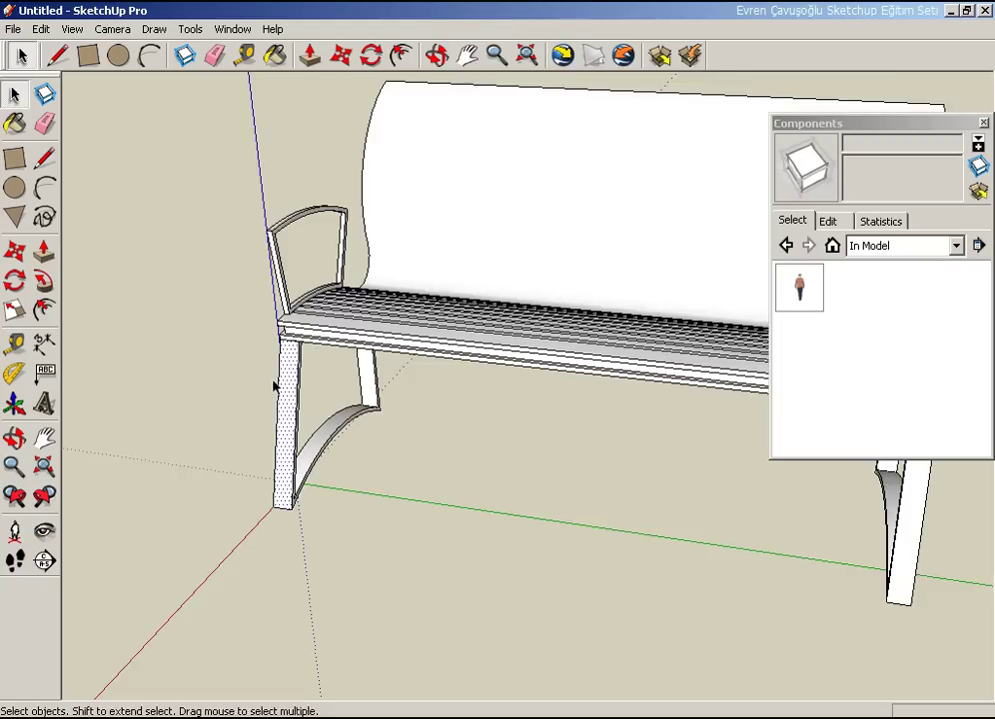
scroll(274, 394, up, 1)
scroll(280, 404, up, 1)
triple_click(286, 403)
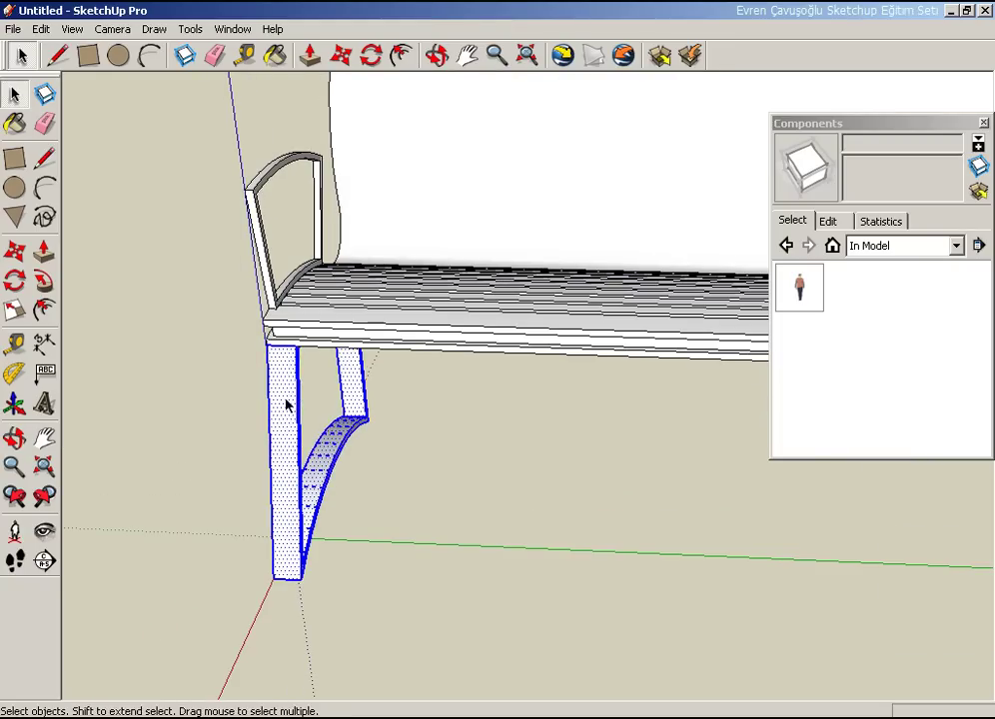
right_click(286, 404)
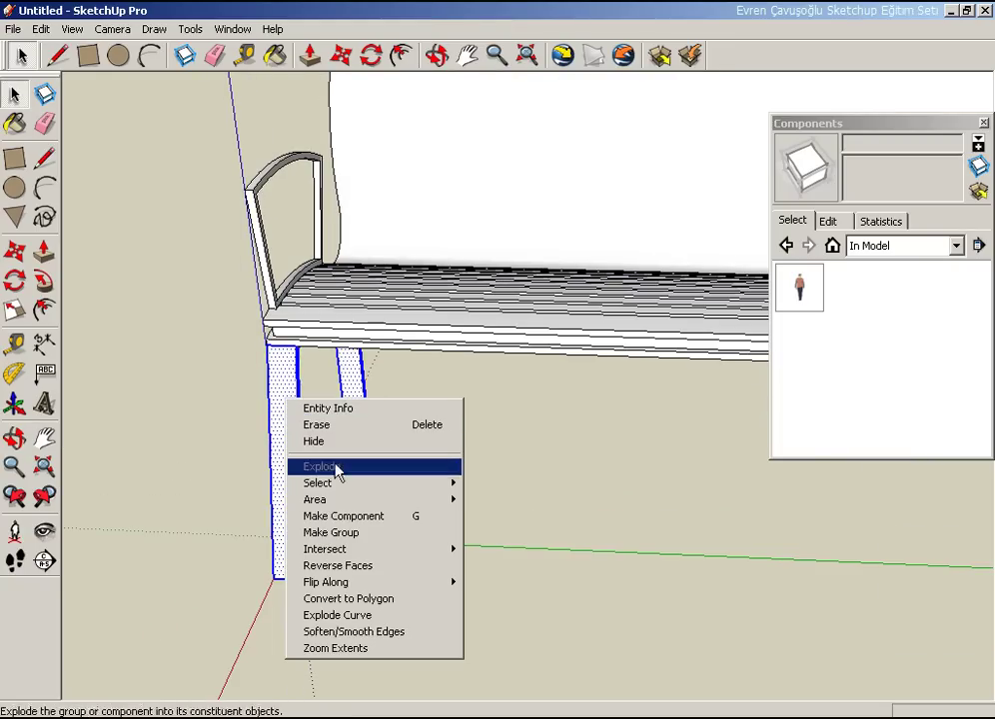
click(336, 533)
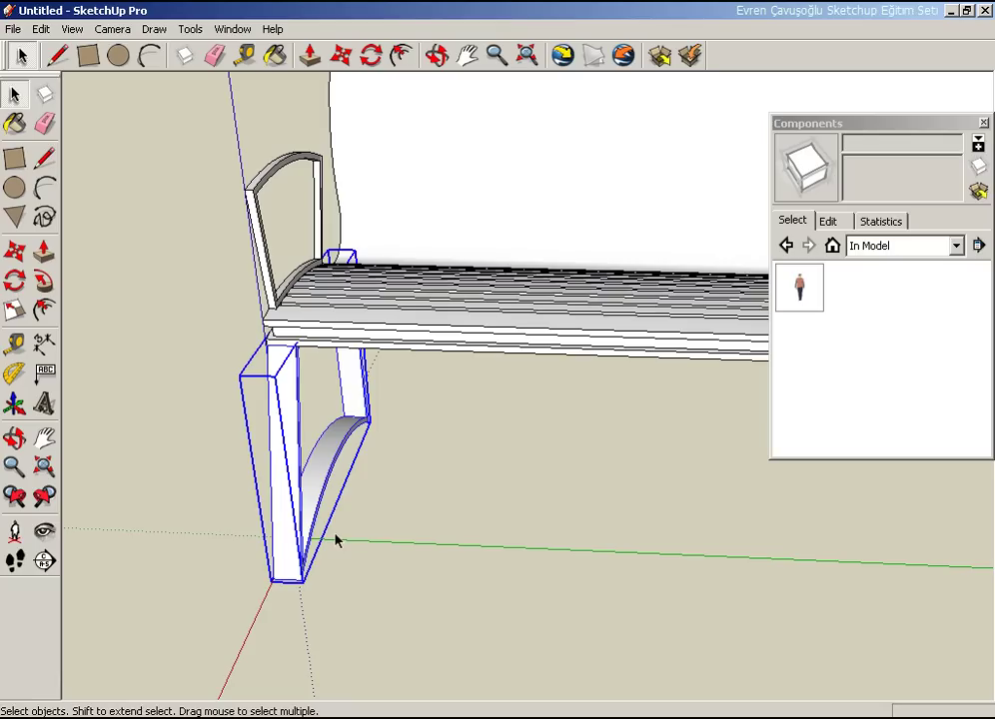
triple_click(267, 257)
right_click(272, 258)
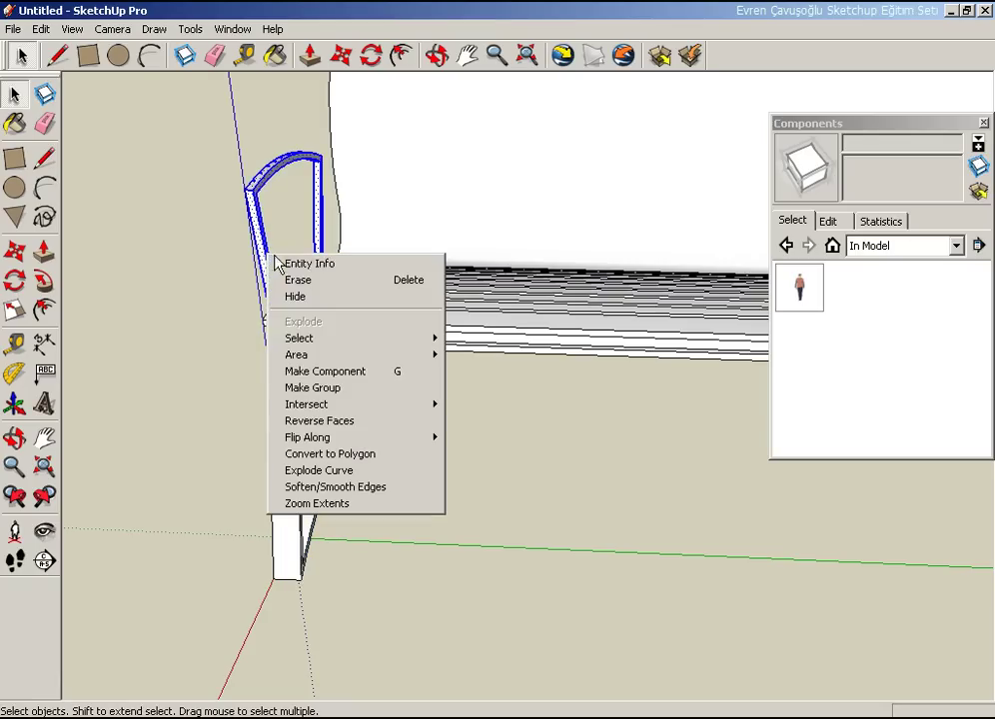
click(335, 388)
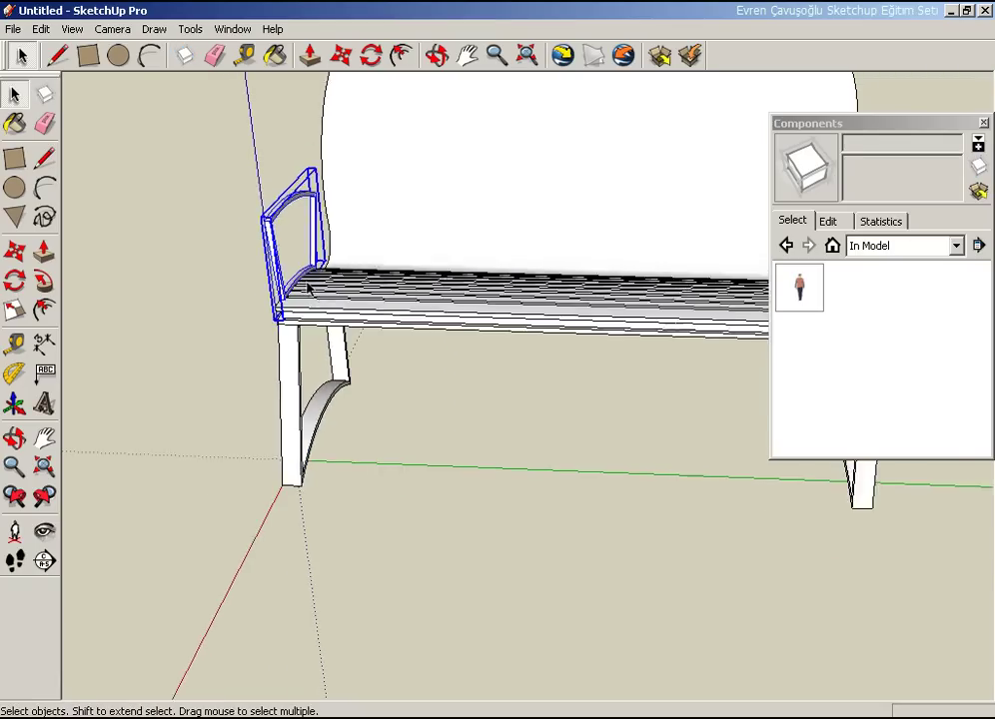
Make the right armrest and right leg assembly each a group.
middle_drag(310, 283, 548, 261)
scroll(514, 225, up, 2)
triple_click(514, 223)
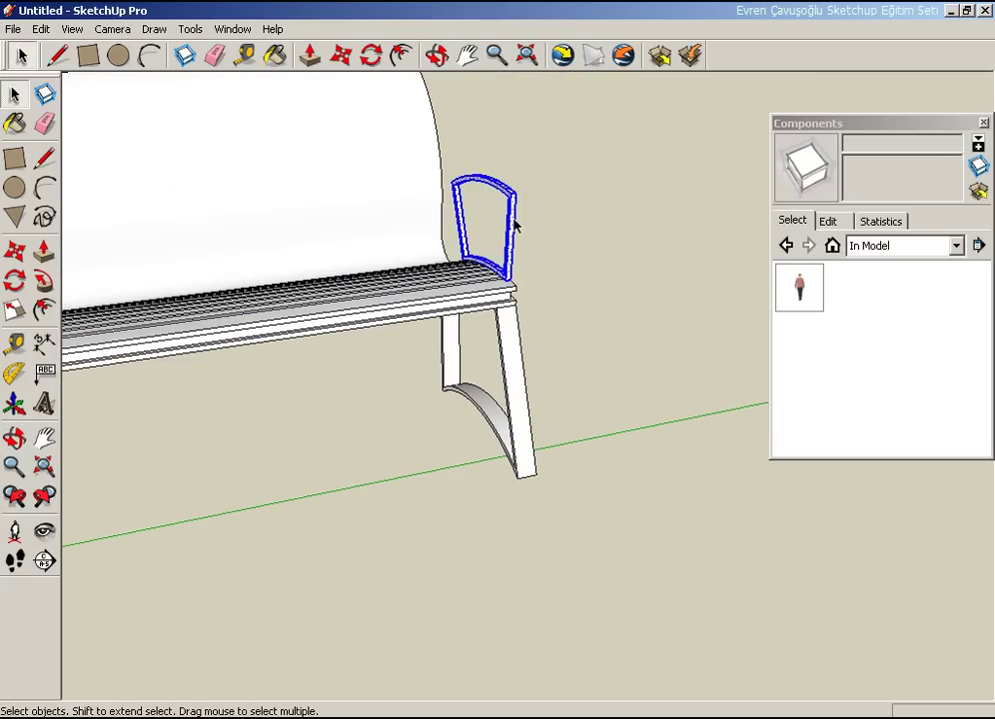
right_click(514, 220)
click(525, 353)
triple_click(520, 372)
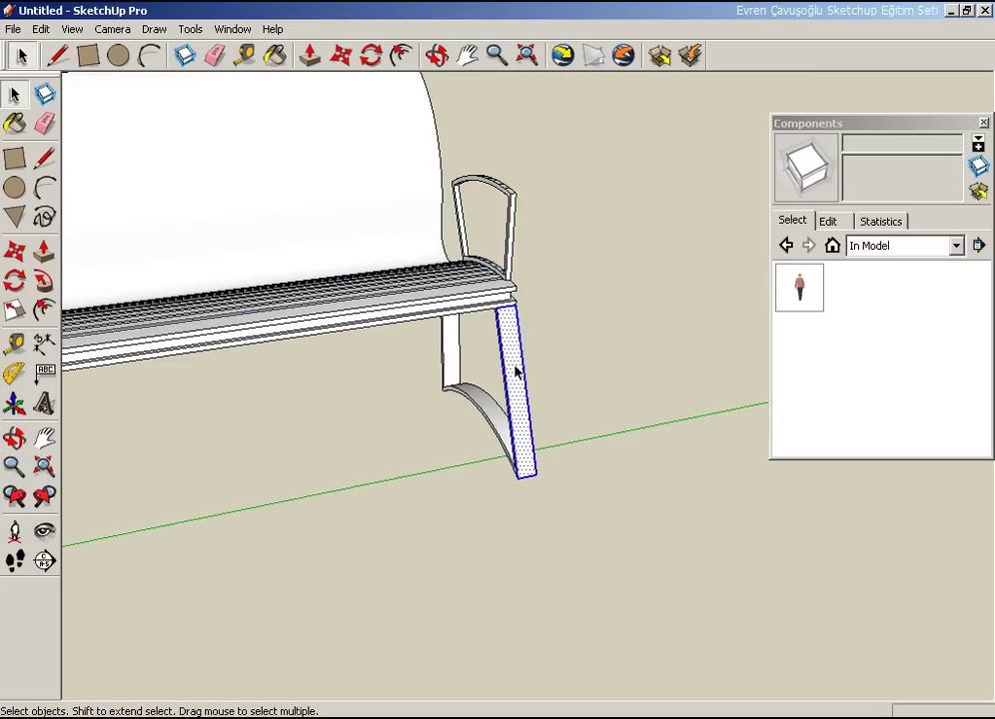
right_click(518, 370)
click(562, 499)
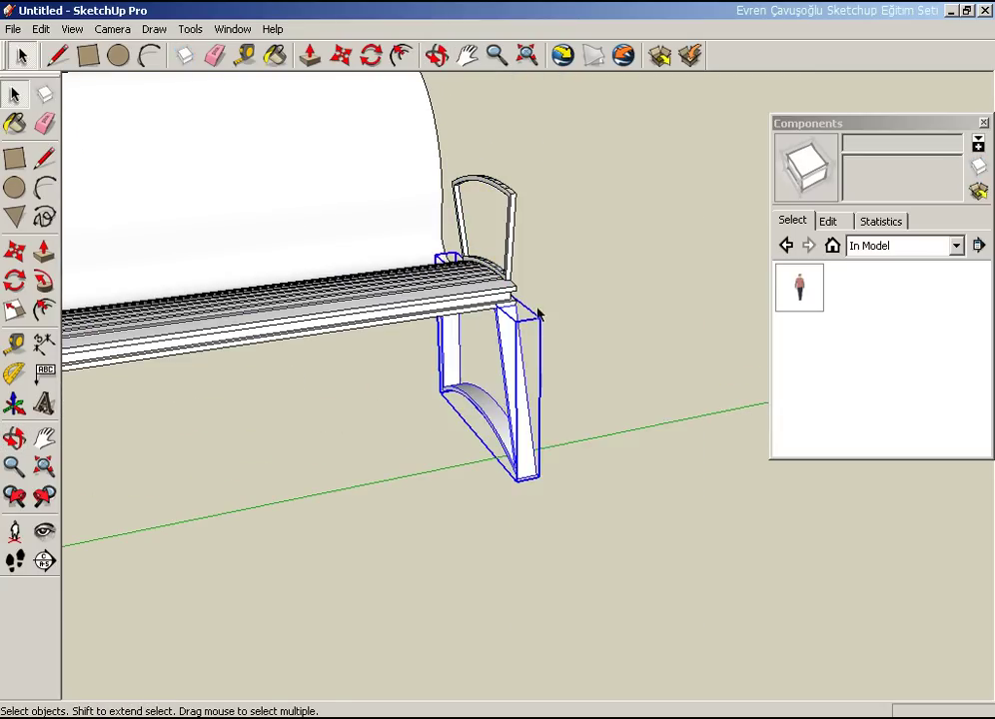
Check that the armrests and left front leg are groups.
scroll(448, 395, down, 3)
middle_drag(448, 395, 367, 409)
click(524, 294)
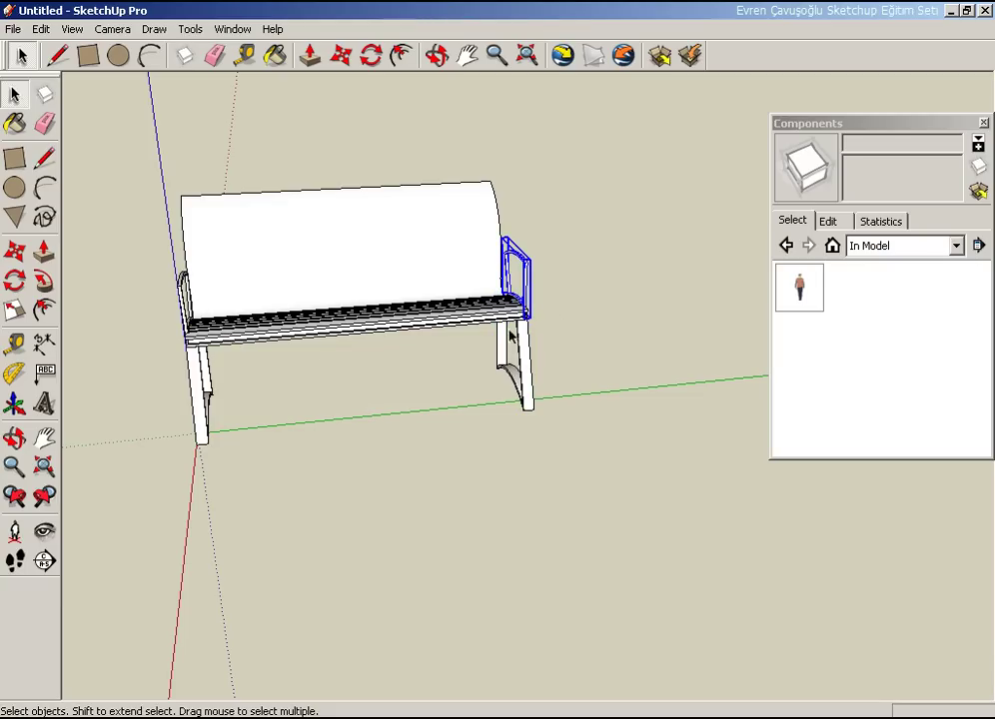
click(205, 389)
click(183, 295)
Inspect the right leg group's options without converting it.
middle_drag(369, 428, 305, 402)
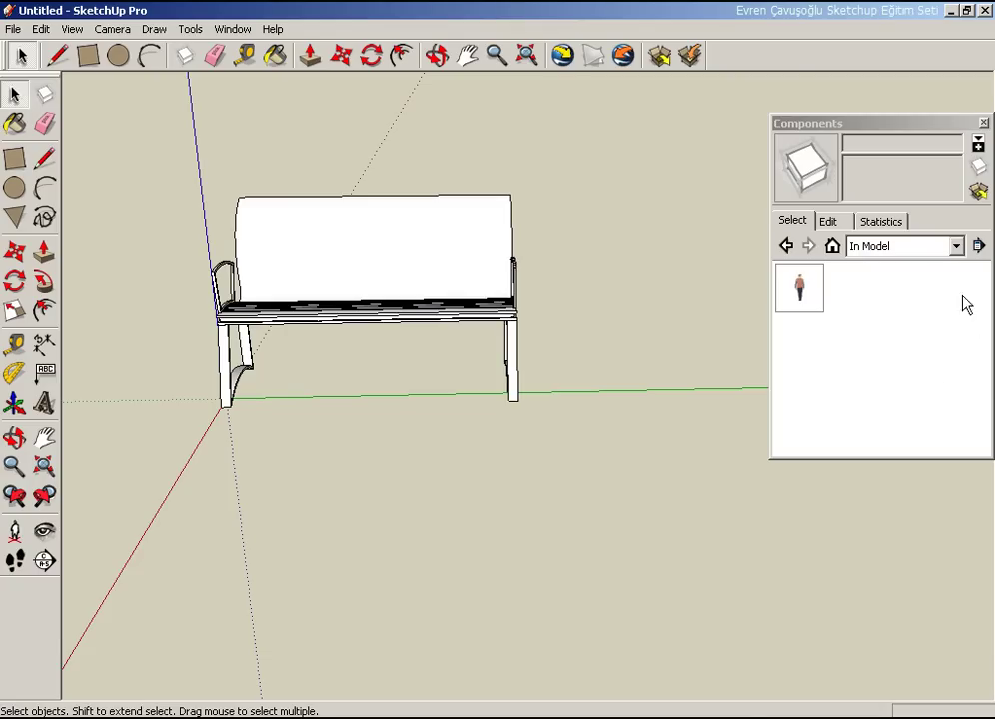
mouse_move(484, 398)
middle_down()
mouse_move(461, 481)
mouse_move(437, 365)
mouse_move(469, 389)
middle_up()
drag(221, 195, 595, 460)
middle_drag(595, 460, 506, 399)
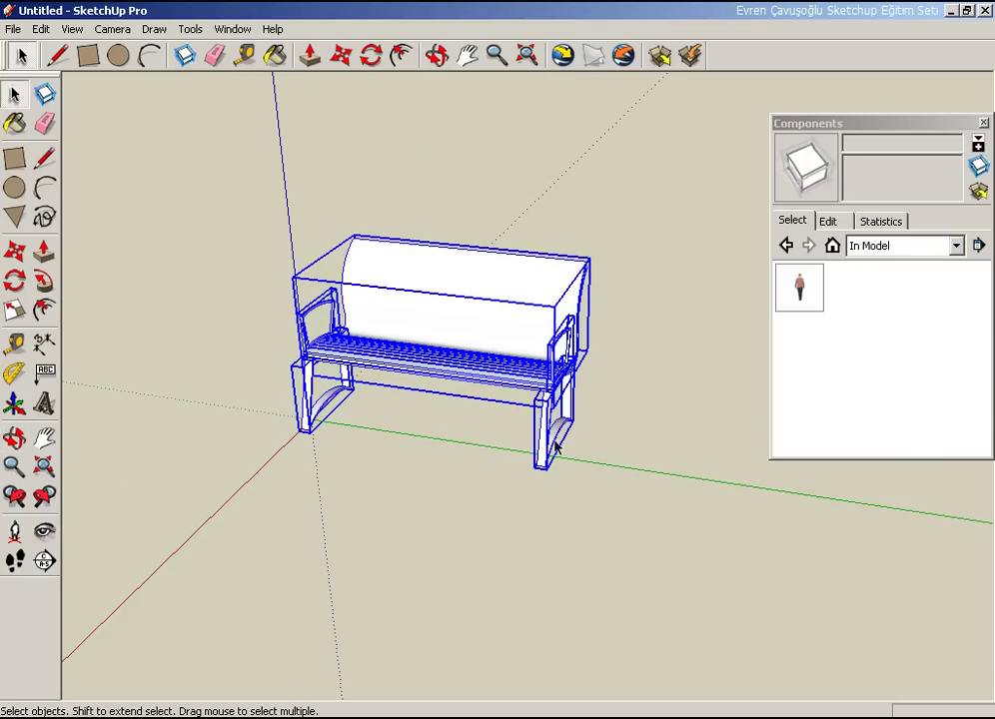
scroll(558, 457, up, 2)
click(573, 475)
scroll(573, 476, up, 2)
scroll(544, 439, up, 3)
click(543, 420)
right_click(544, 425)
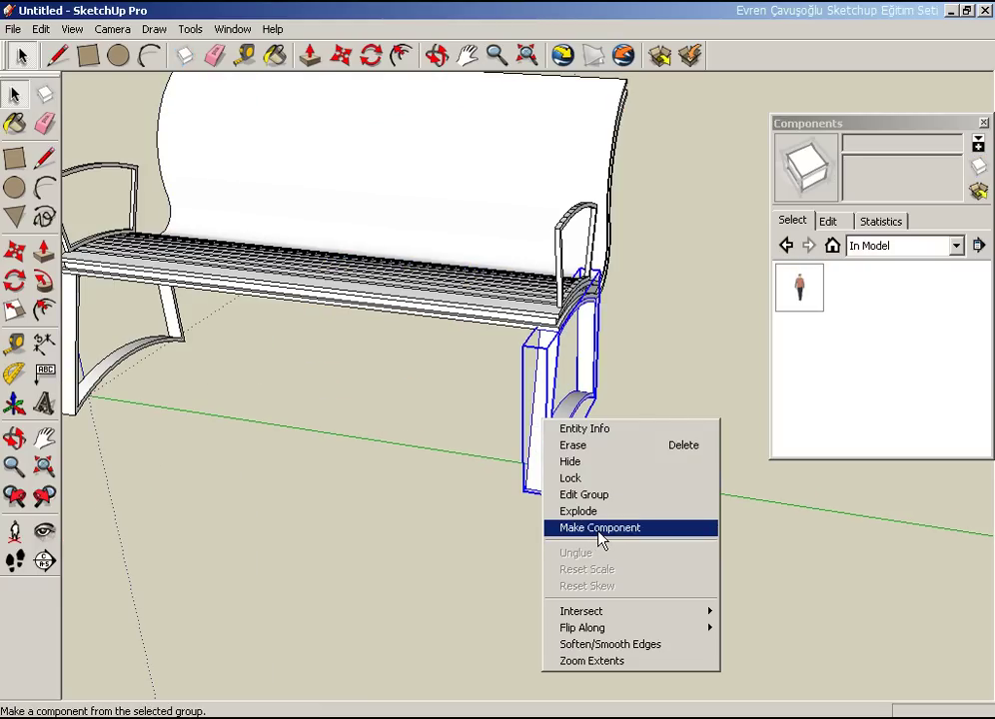
click(470, 531)
scroll(462, 532, down, 3)
scroll(439, 469, down, 3)
Window-select the whole bench and create it as a component.
drag(140, 159, 659, 584)
right_click(416, 290)
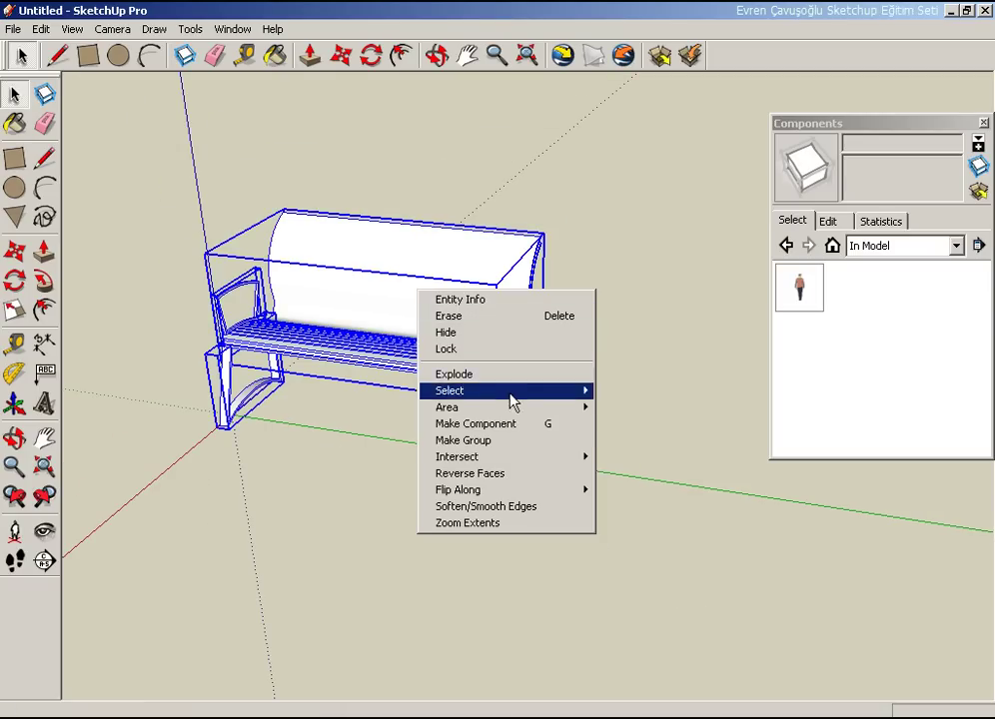
click(511, 425)
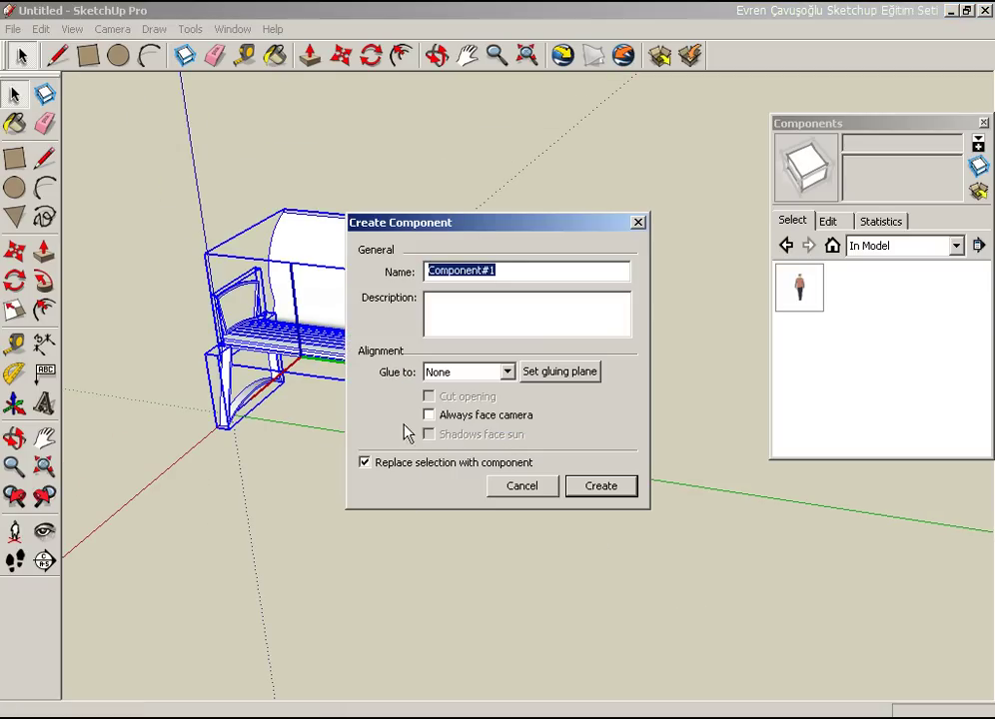
click(597, 489)
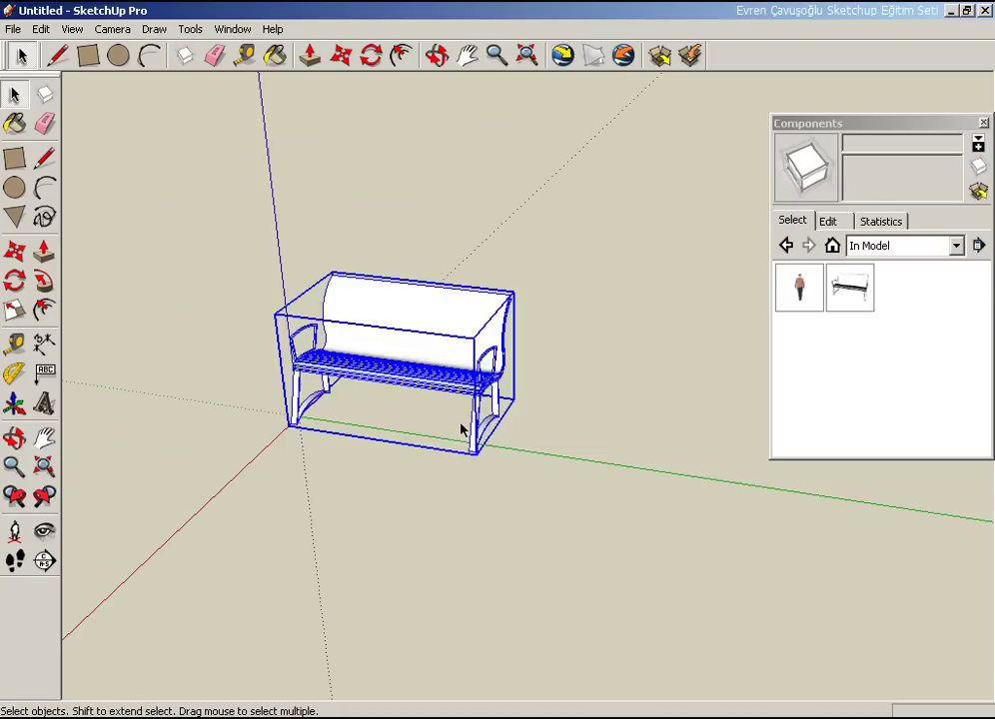
middle_drag(462, 429, 399, 343)
Copy the bench with Move and place the copy to the right of the original.
click(395, 402)
click(361, 302)
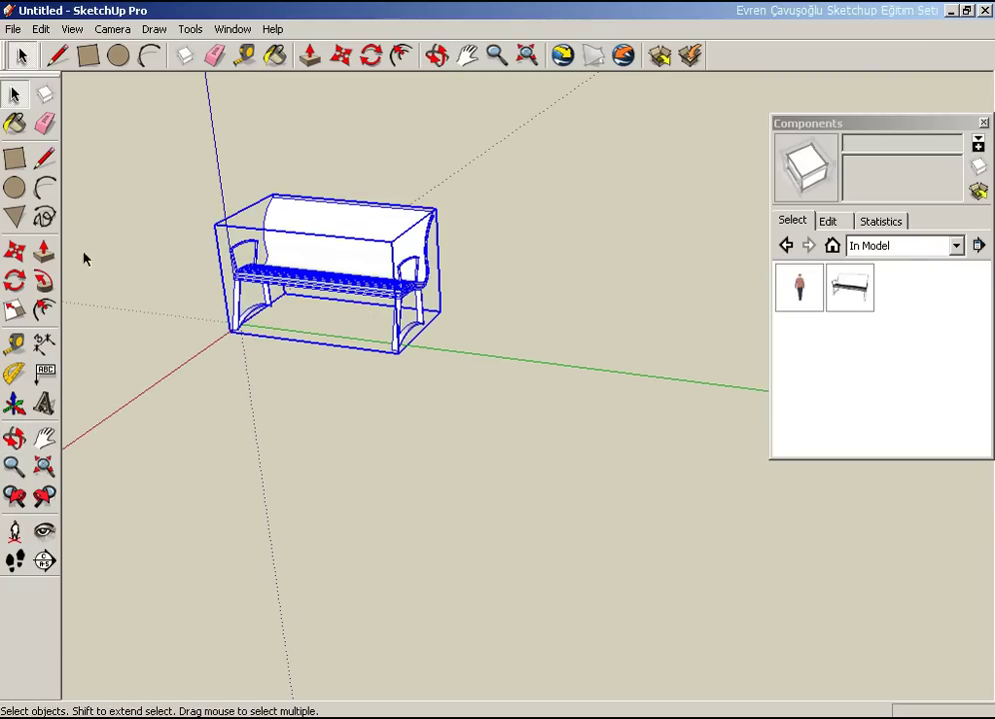
key(m)
ctrl+click(300, 394)
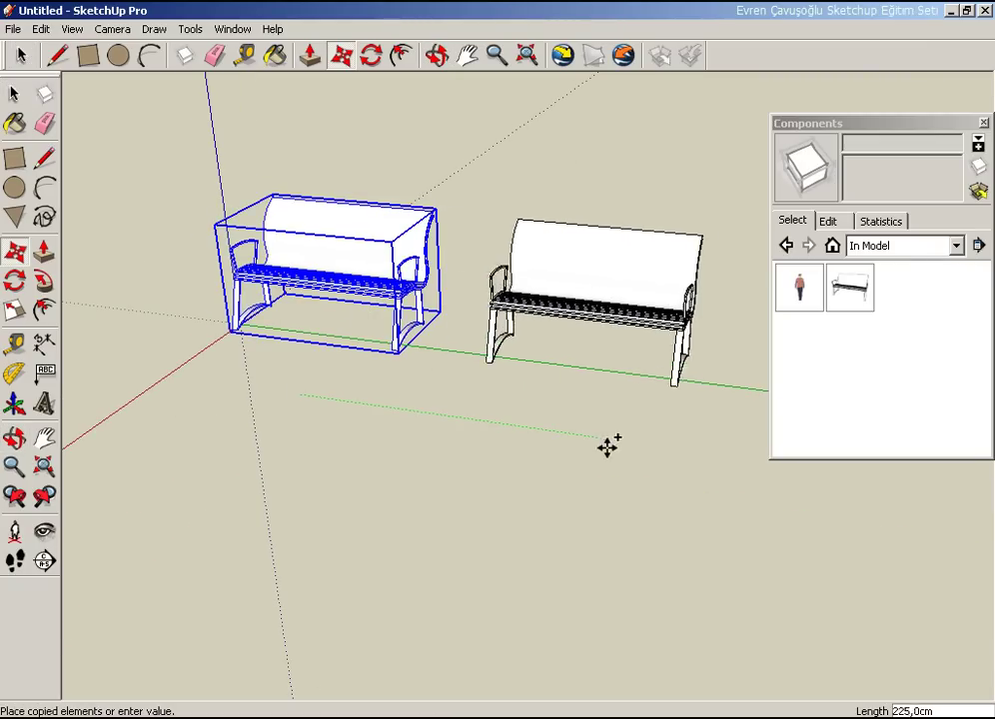
click(665, 449)
middle_drag(665, 450, 575, 484)
key(space)
mouse_move(504, 449)
middle_down()
mouse_move(496, 447)
mouse_move(569, 437)
middle_up()
click(496, 447)
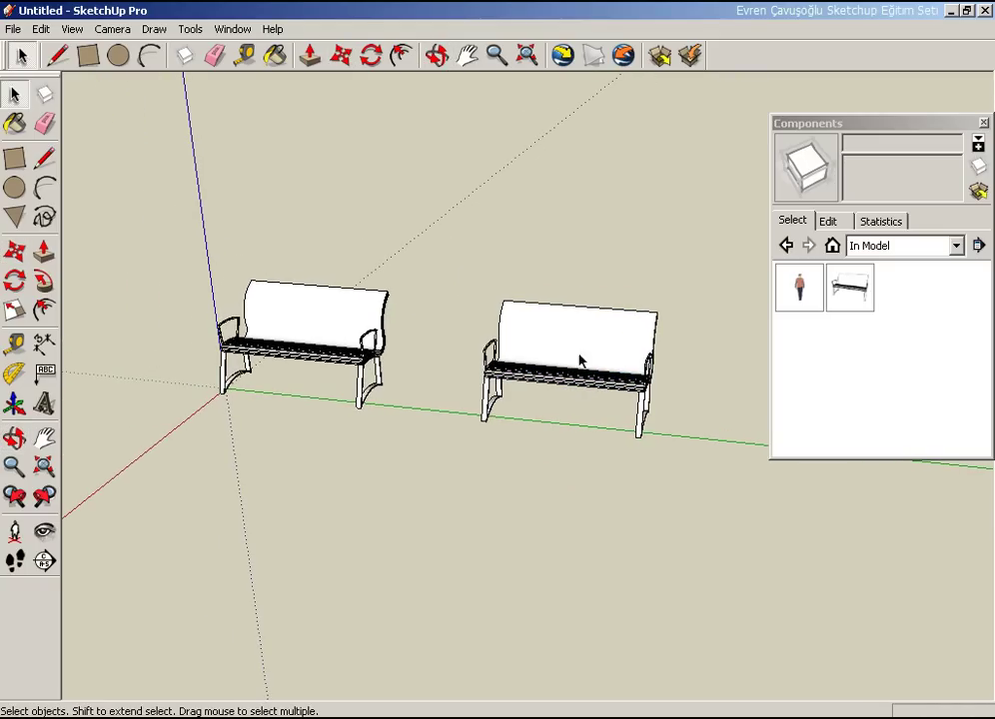
middle_drag(579, 361, 578, 346)
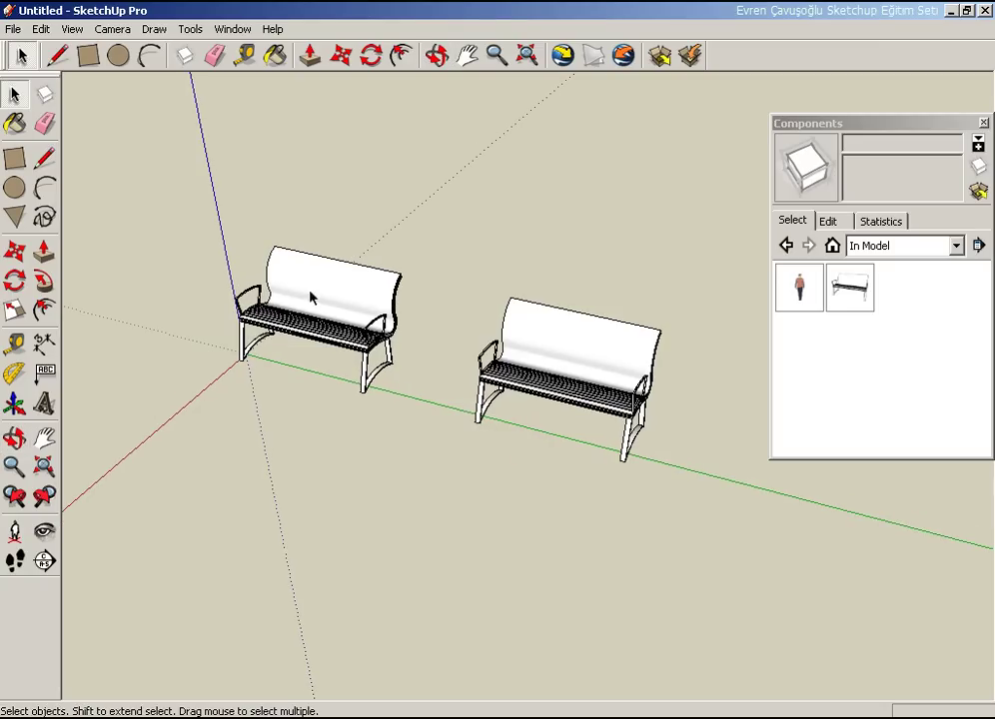
Make the right-hand bench copy a unique component.
right_click(550, 352)
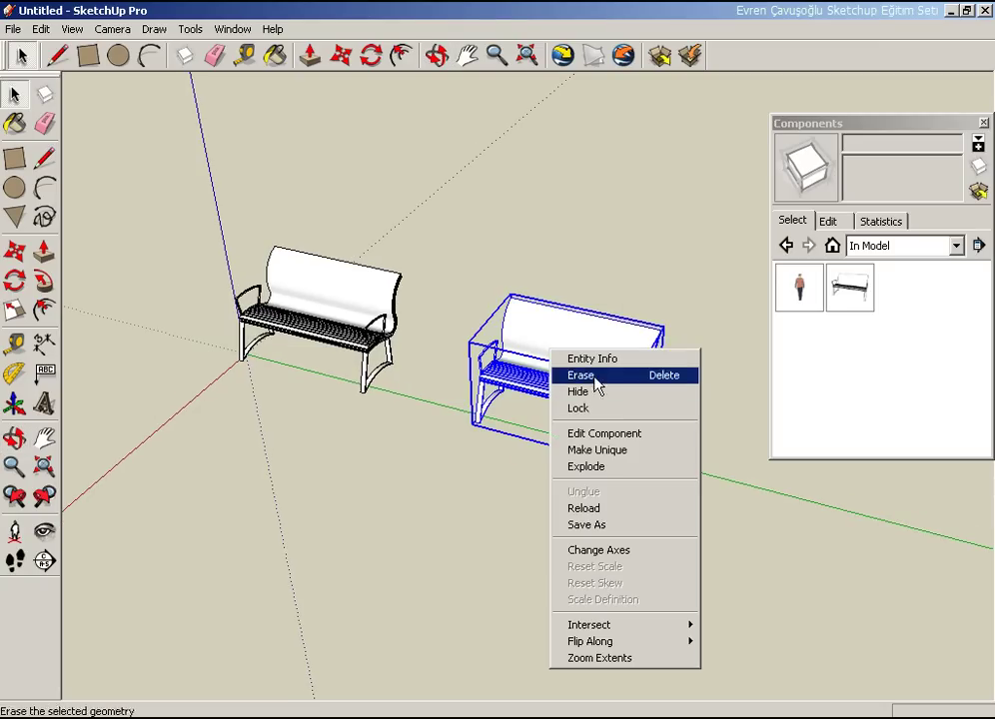
click(608, 451)
click(639, 500)
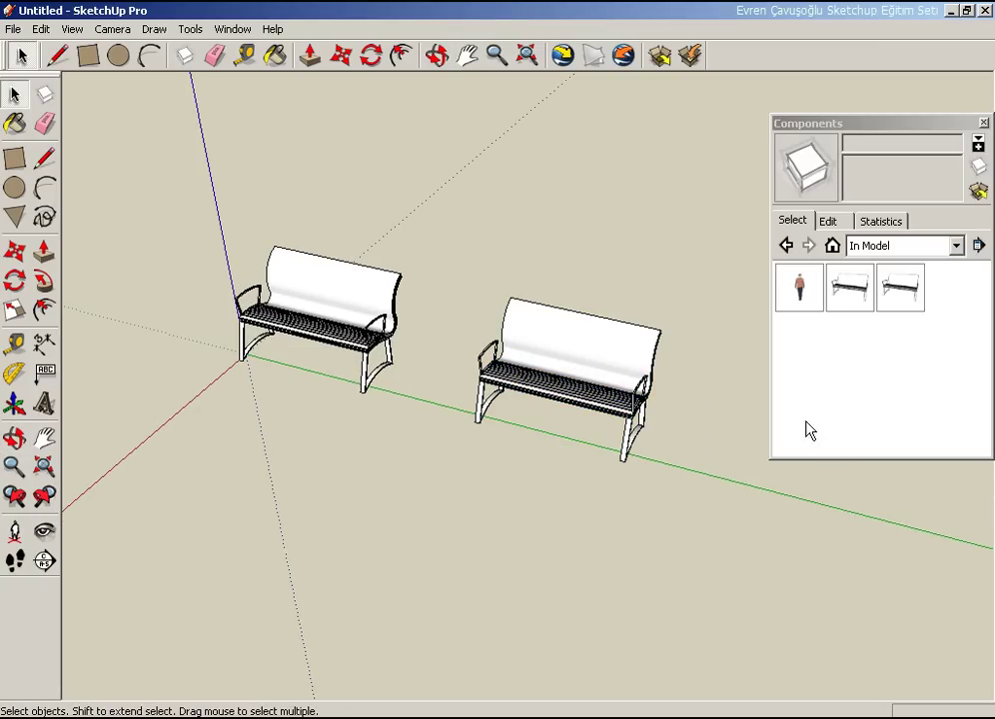
scroll(568, 432, up, 3)
Enter the copied bench component and its right leg group for editing.
scroll(599, 439, up, 3)
click(611, 425)
double_click(611, 425)
mouse_move(612, 424)
middle_down()
mouse_move(621, 484)
mouse_move(659, 377)
middle_up()
scroll(659, 379, up, 3)
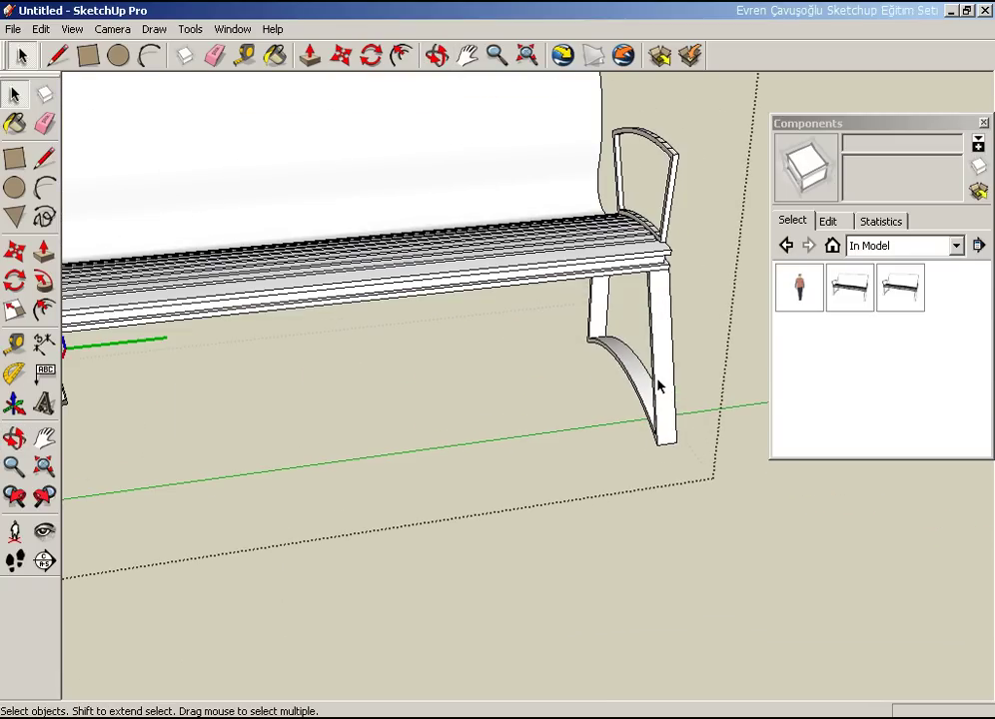
double_click(659, 382)
Push/pull the leg face to a new depth, then exit the bench component edit.
click(44, 252)
scroll(651, 457, up, 2)
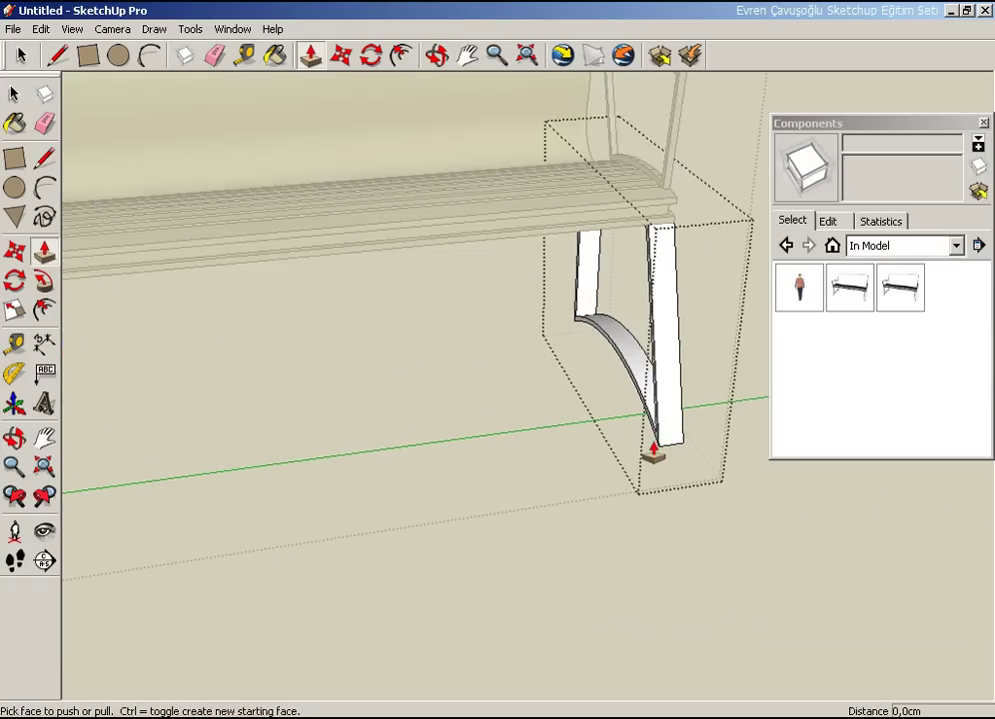
scroll(650, 452, up, 2)
drag(649, 451, 637, 440)
scroll(637, 440, down, 3)
mouse_move(604, 432)
middle_down()
mouse_move(530, 476)
mouse_move(479, 433)
middle_up()
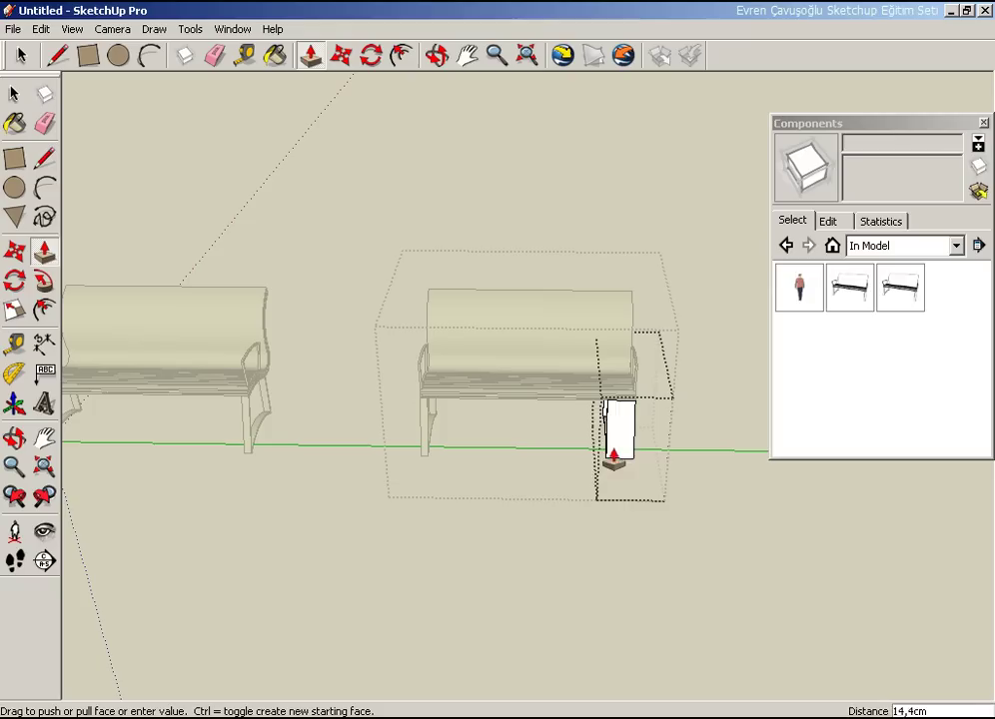
middle_drag(620, 461, 593, 442)
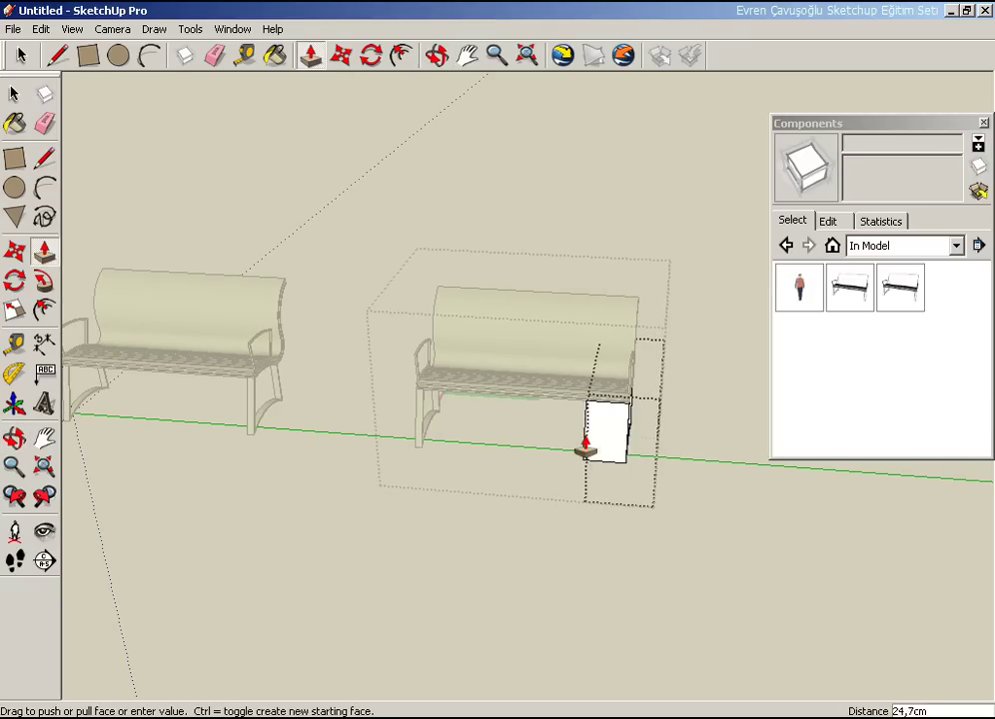
click(611, 447)
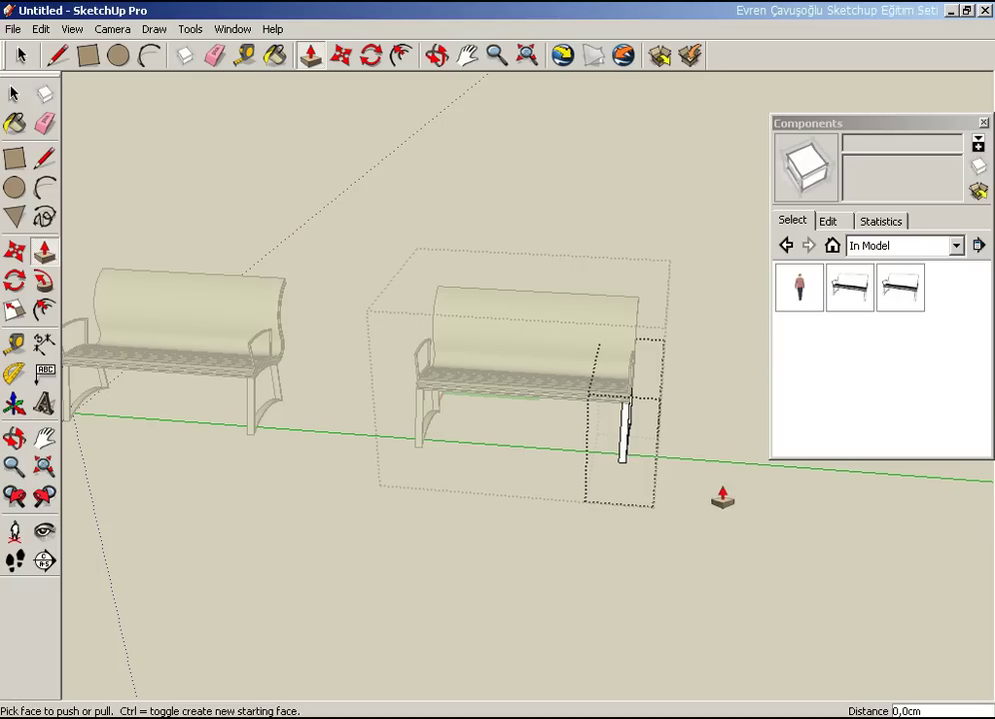
key(space)
click(694, 519)
mouse_move(686, 526)
middle_down()
mouse_move(545, 497)
mouse_move(587, 535)
mouse_move(582, 635)
middle_up()
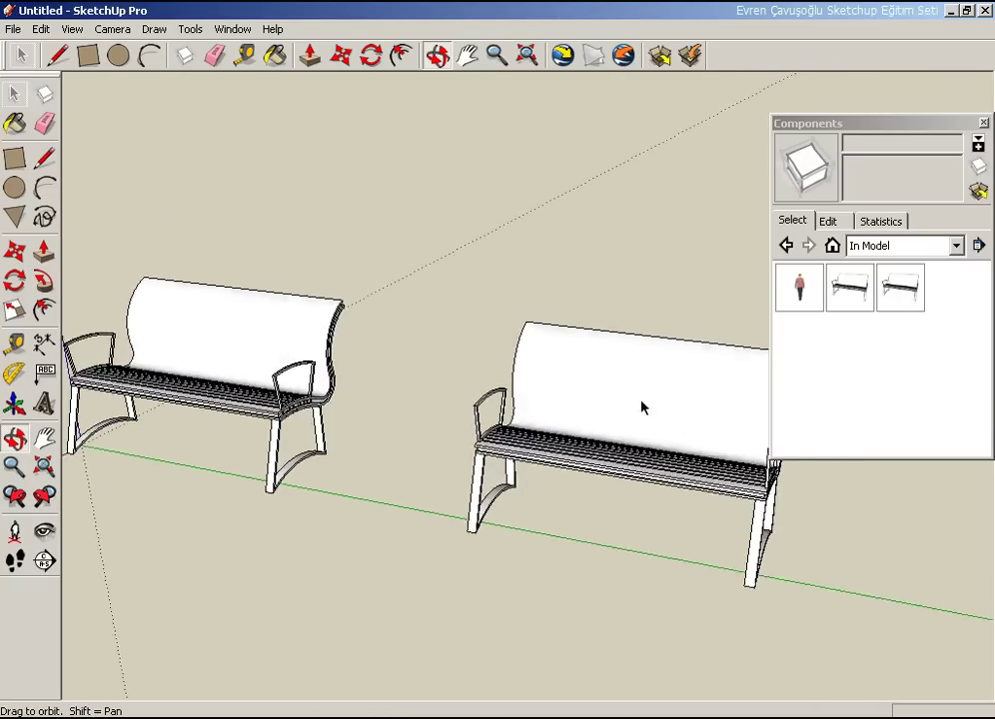